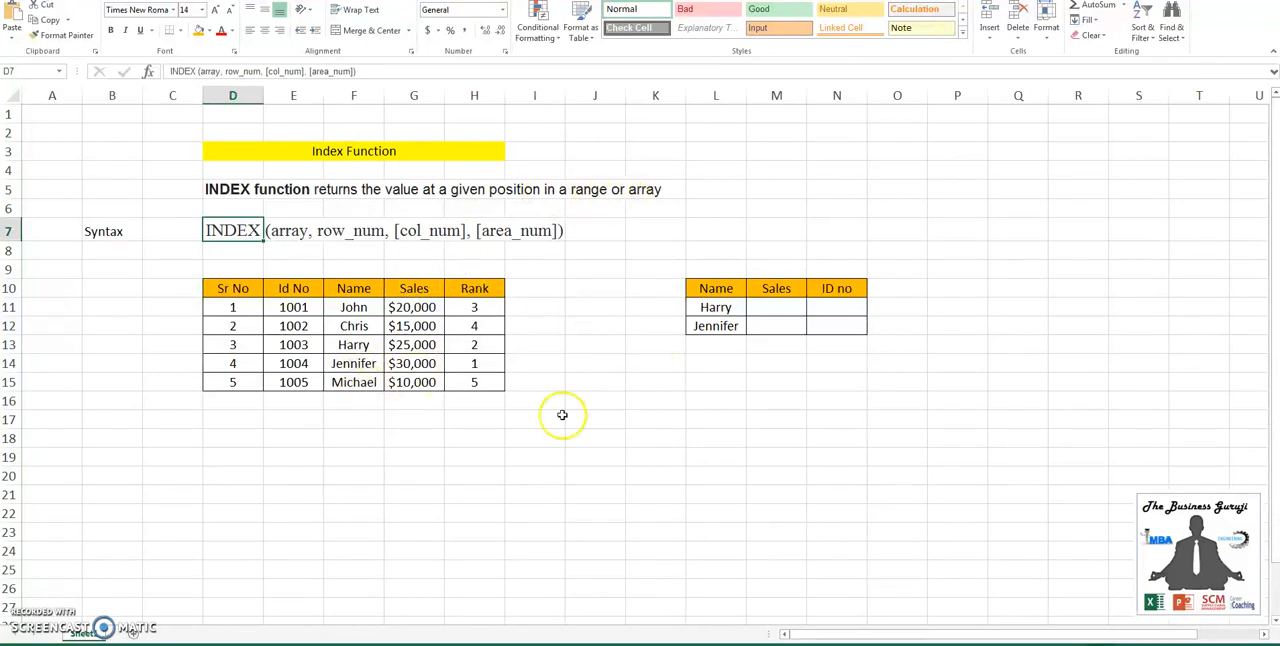
# - Examine the name lookup table, the INDEX syntax line and the source data range D10:H15
pyautogui.click(768, 305)
pyautogui.click(734, 308)
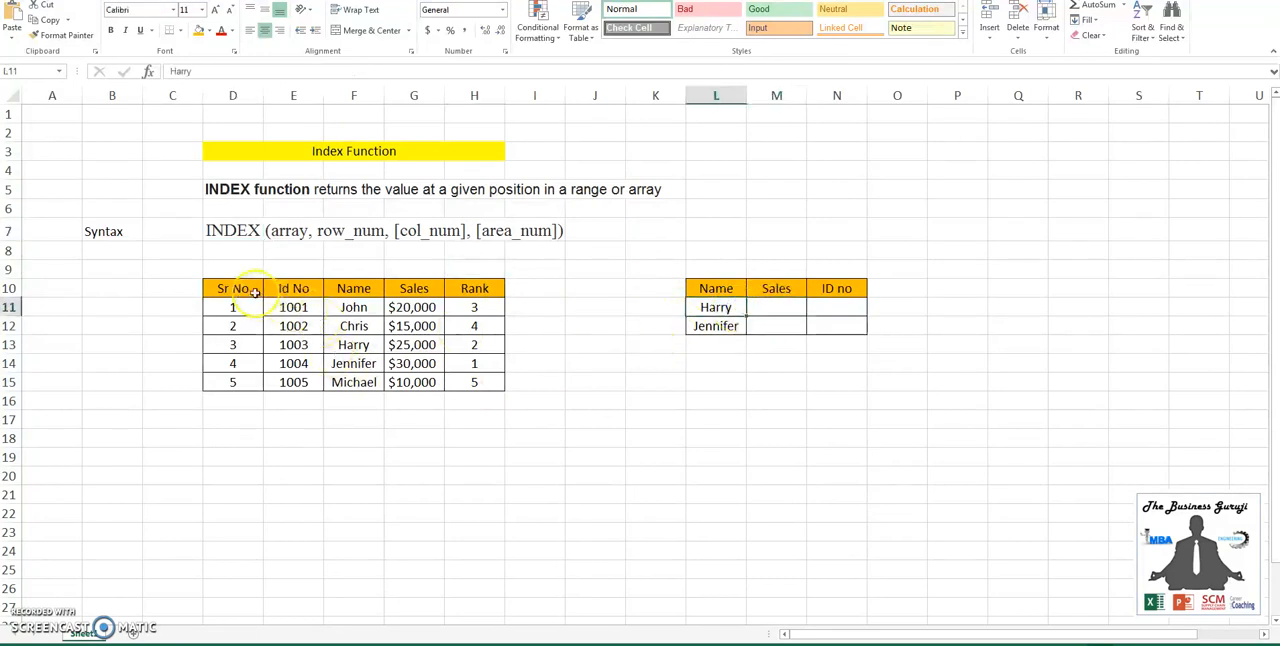
pyautogui.moveTo(243, 288); pyautogui.dragTo(466, 380)
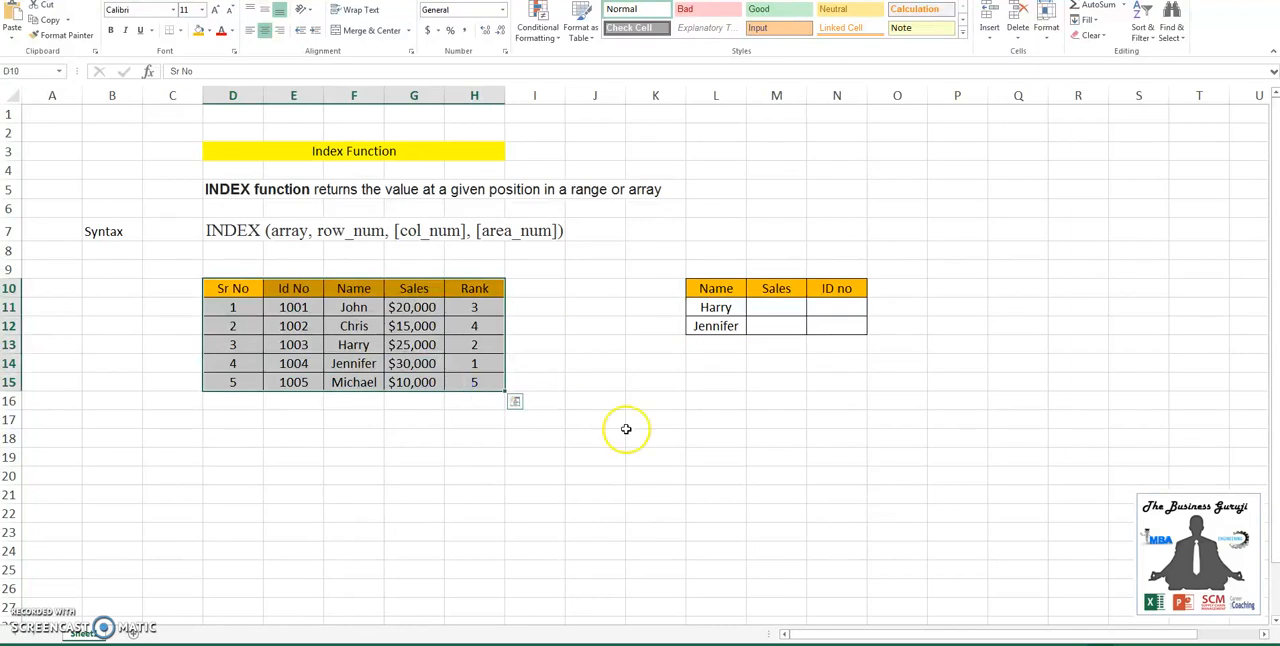
pyautogui.click(669, 389)
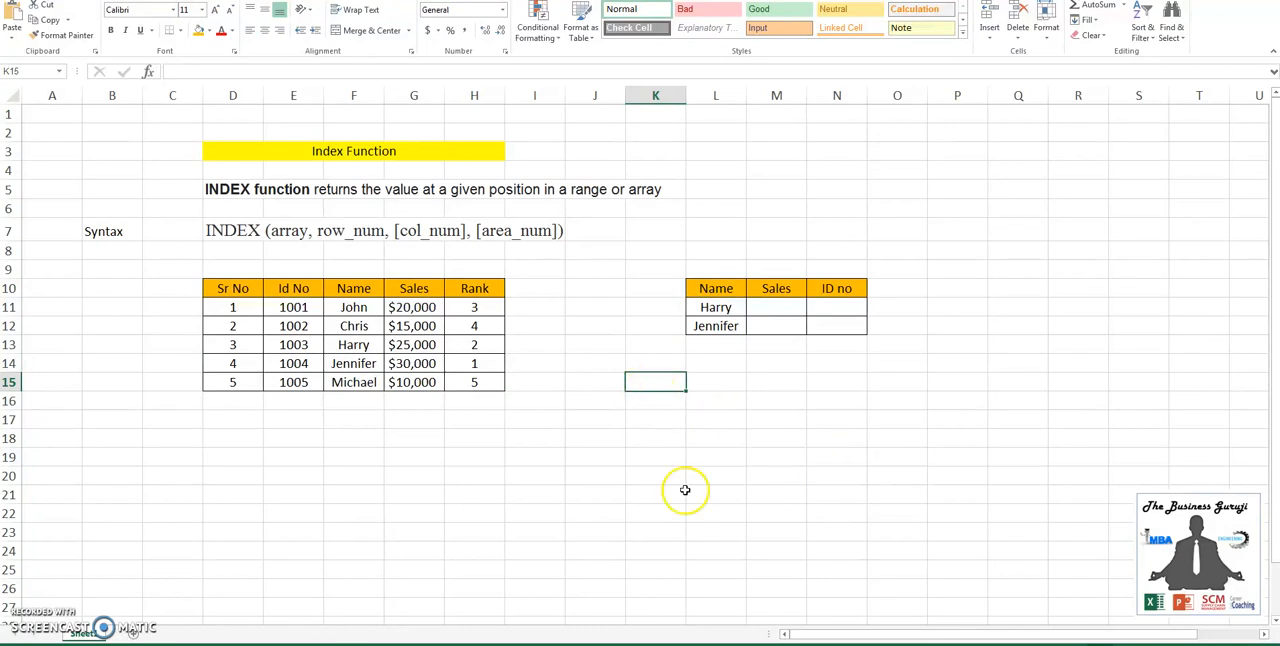
pyautogui.click(105, 231)
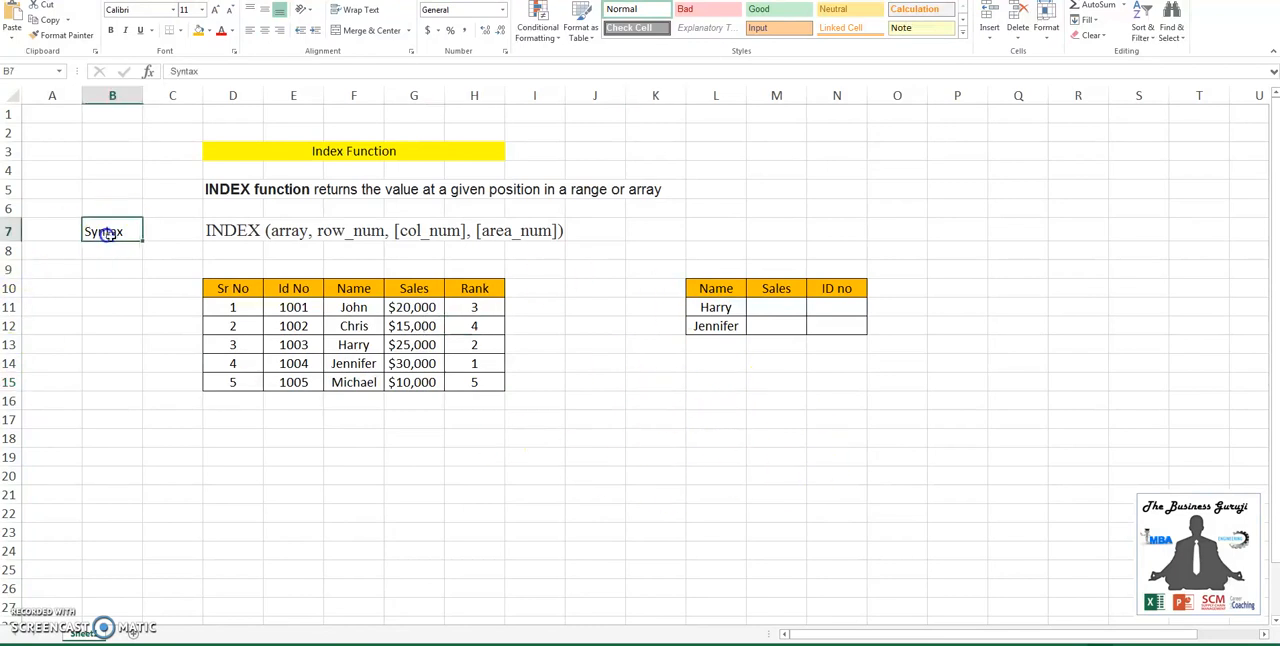
pyautogui.click(233, 232)
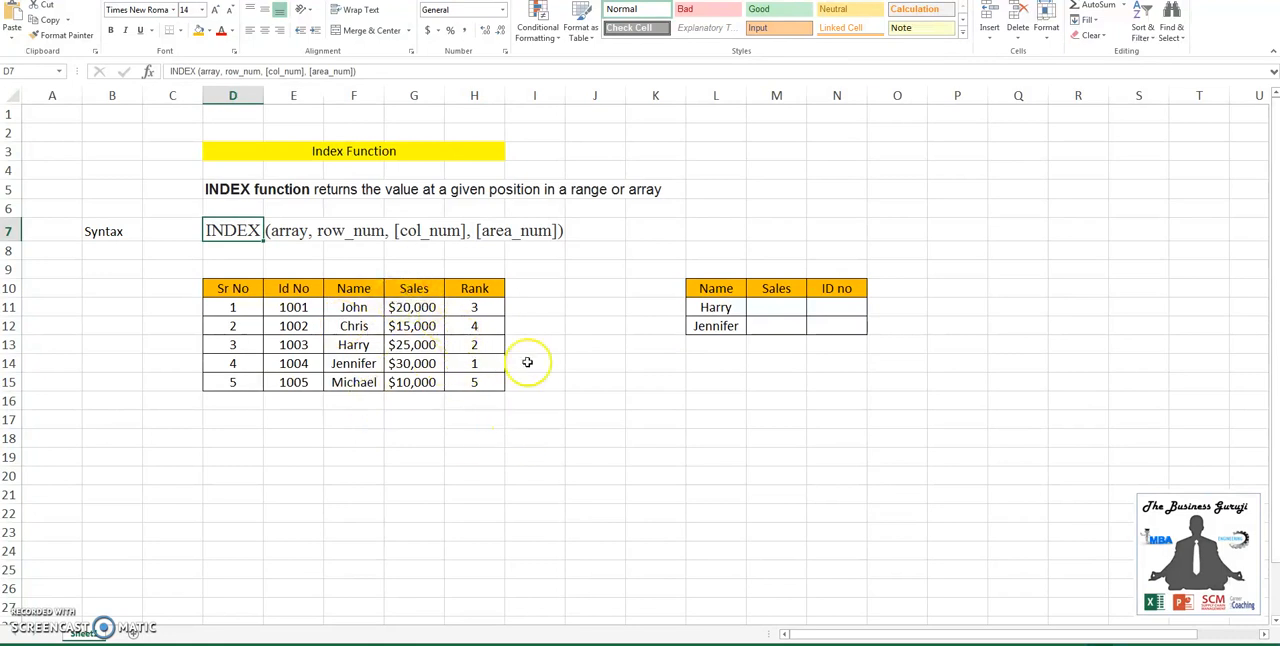
pyautogui.moveTo(418, 307); pyautogui.dragTo(418, 380)
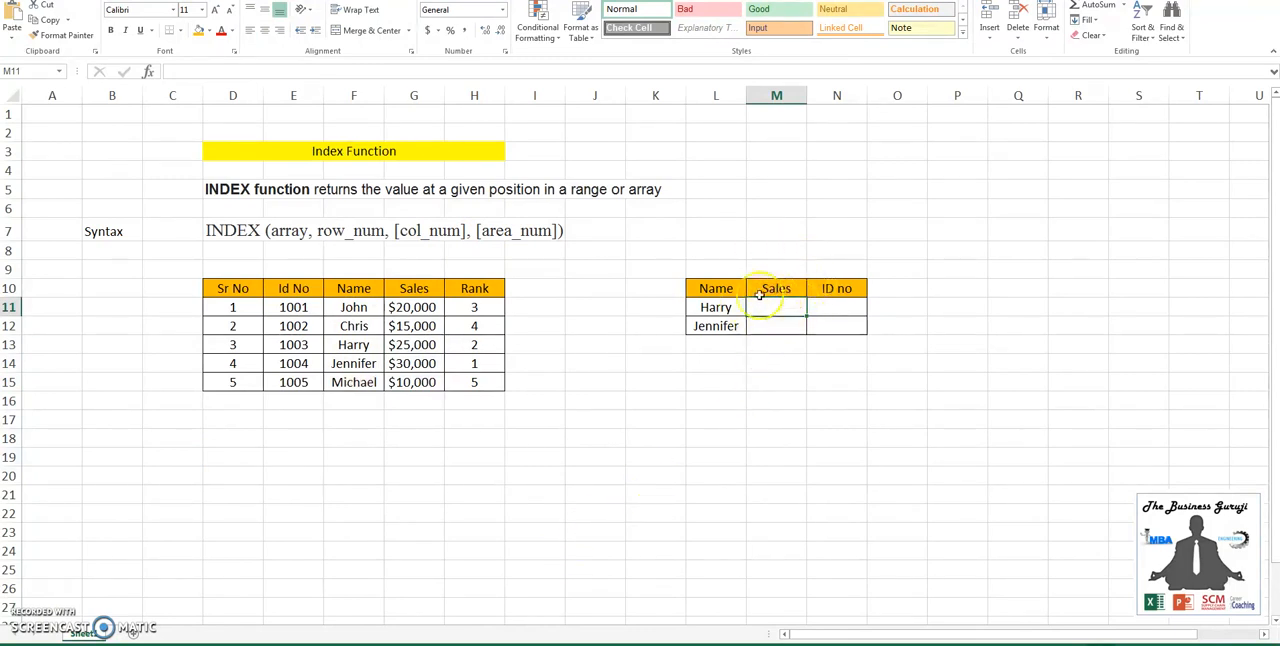
pyautogui.moveTo(205, 291); pyautogui.dragTo(451, 380)
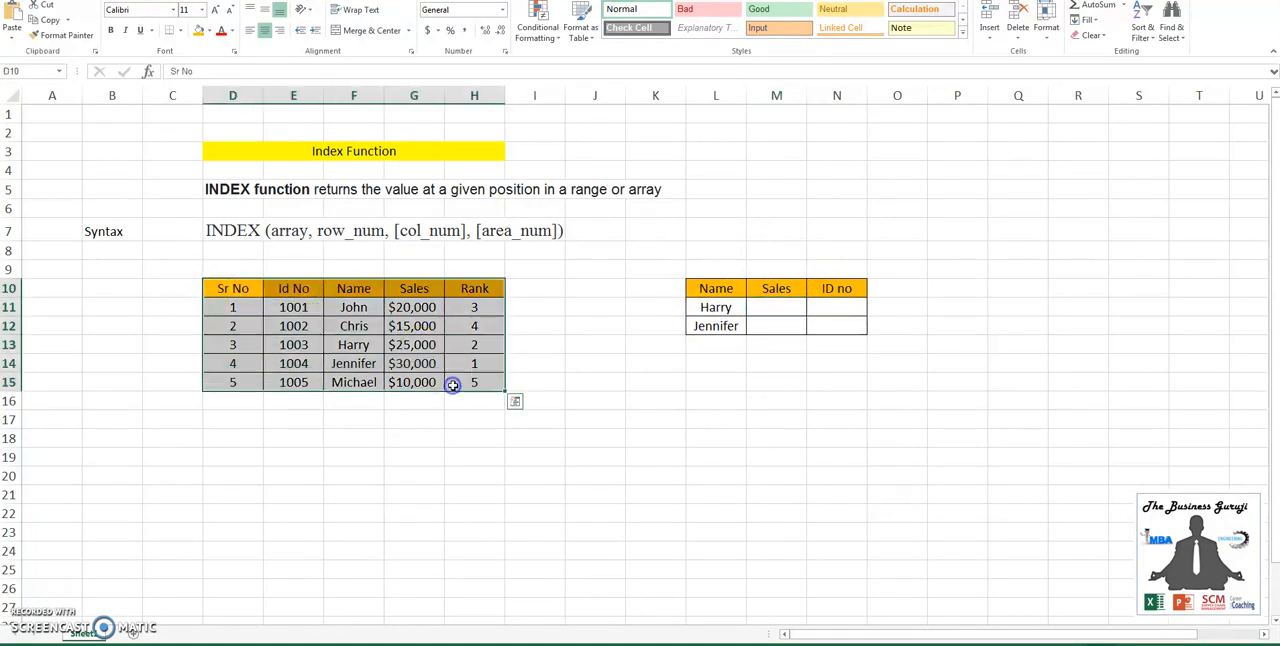
# - Start an INDEX formula in Sales cell M11 with the absolute range $G$11:$G$15 as its array
pyautogui.click(793, 310)
pyautogui.write('=inde')
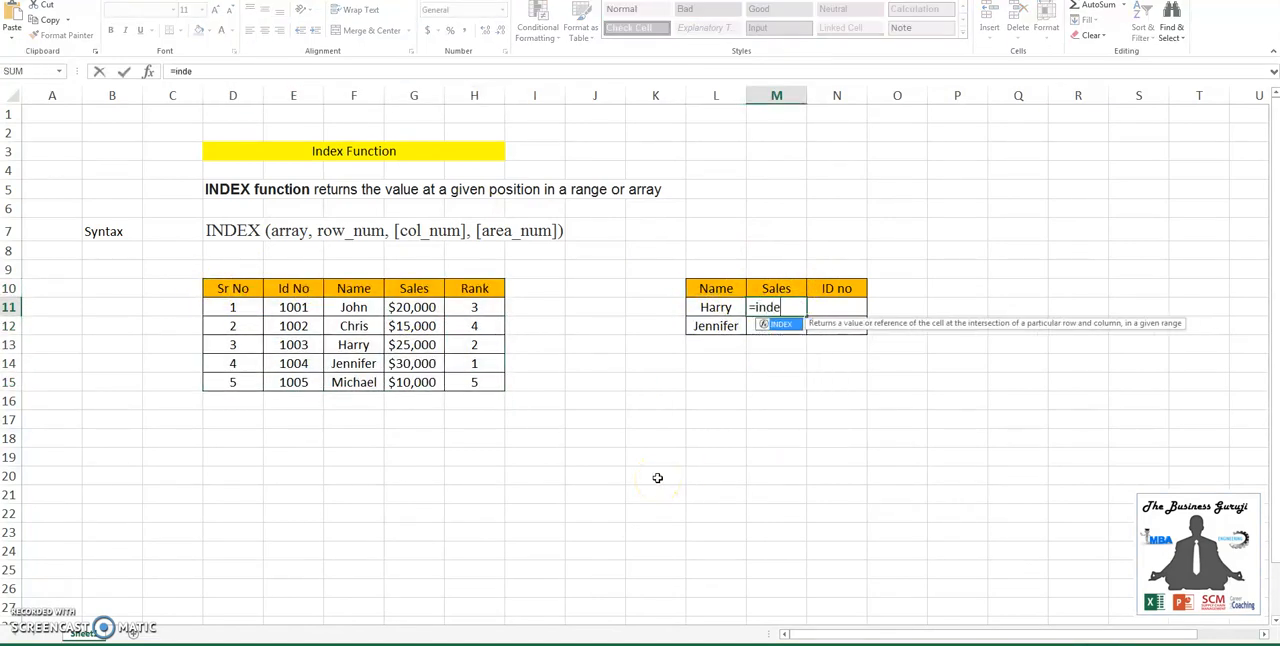
pyautogui.press('Tab')
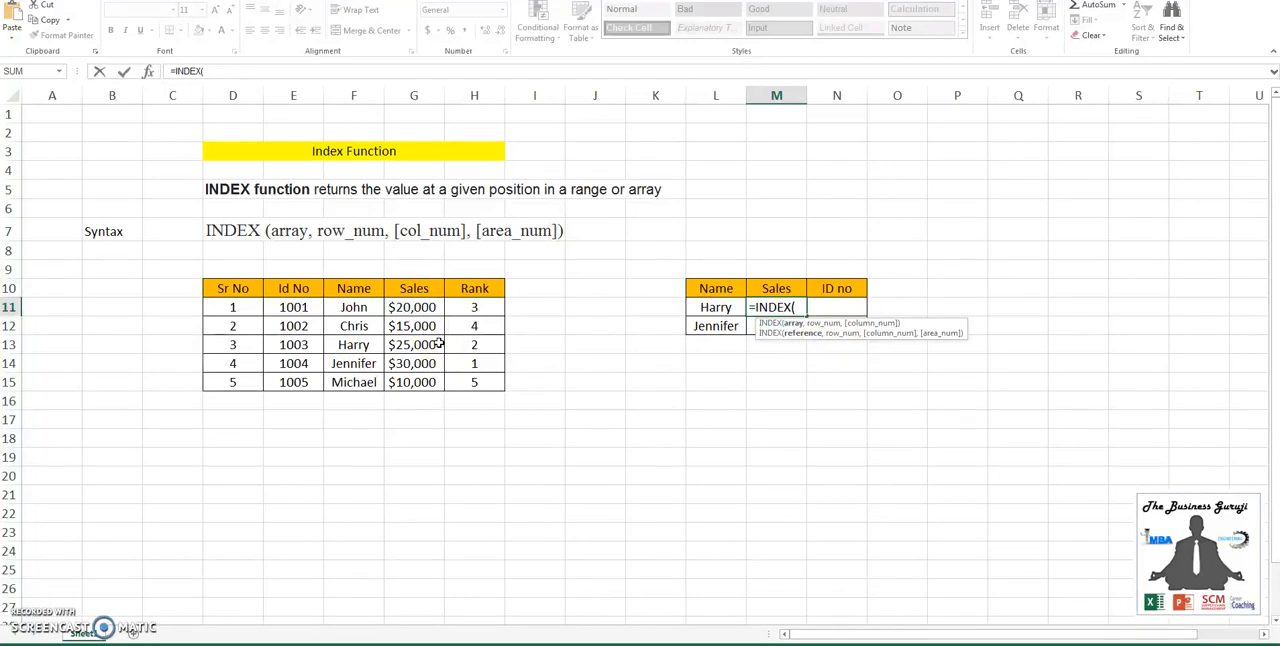
pyautogui.moveTo(410, 307); pyautogui.dragTo(413, 382)
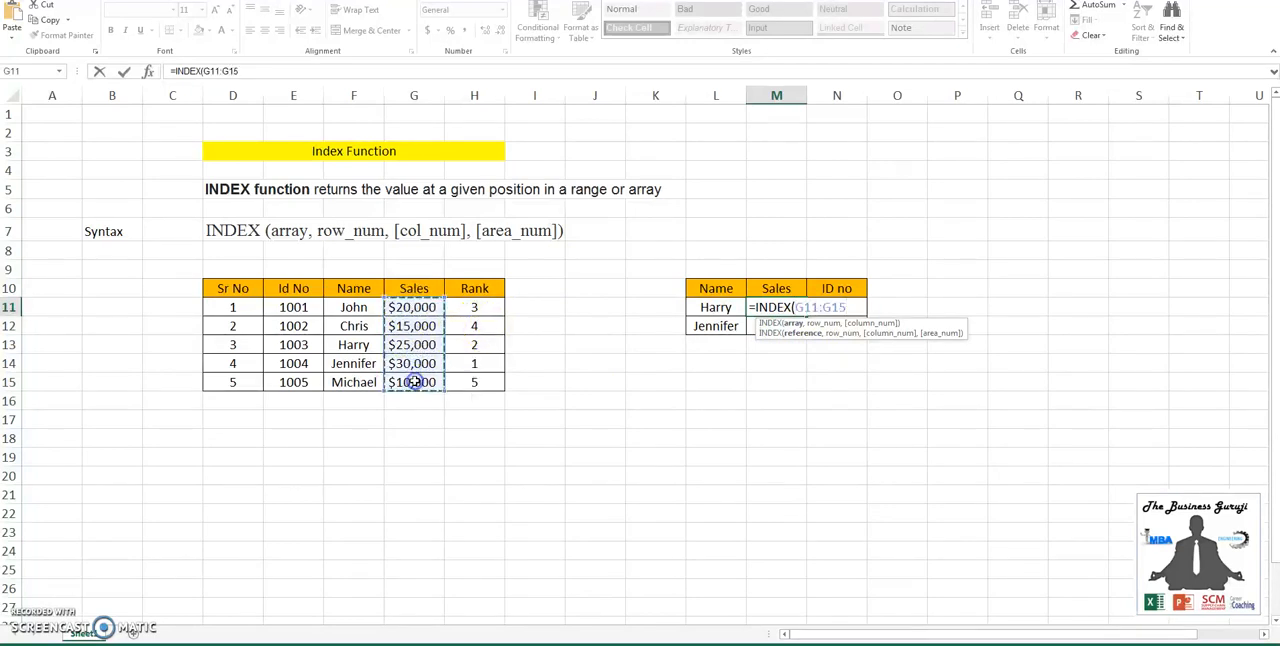
pyautogui.press('F4')
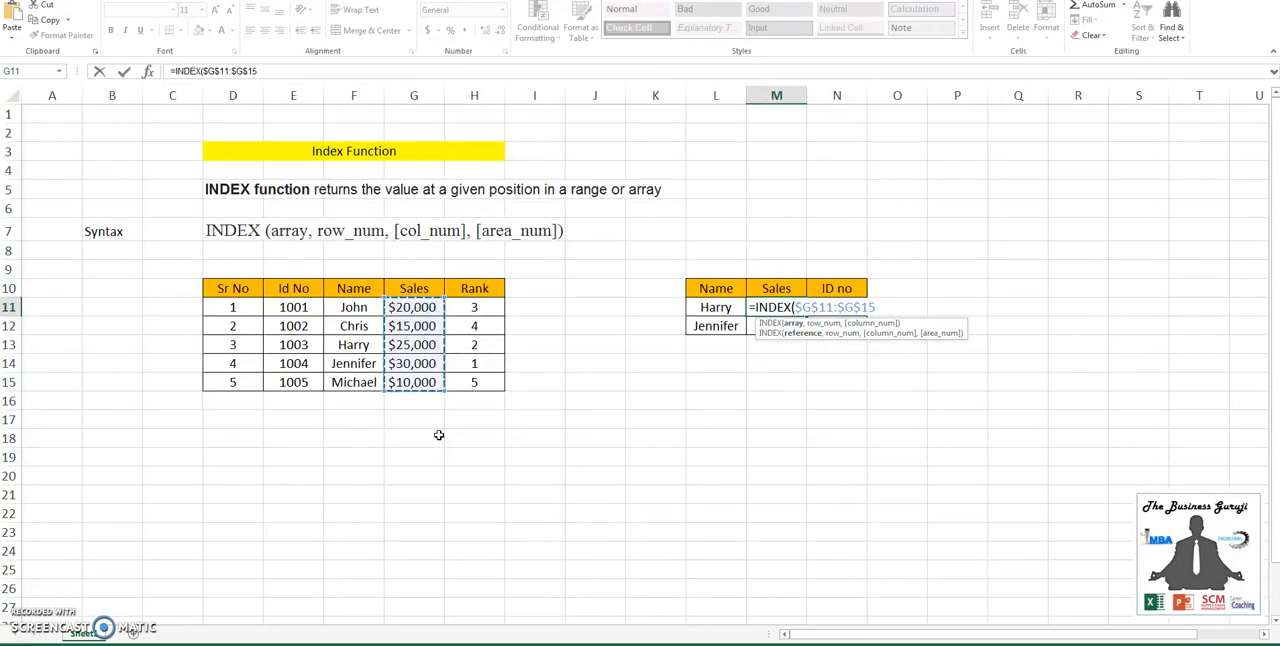
pyautogui.write(',')
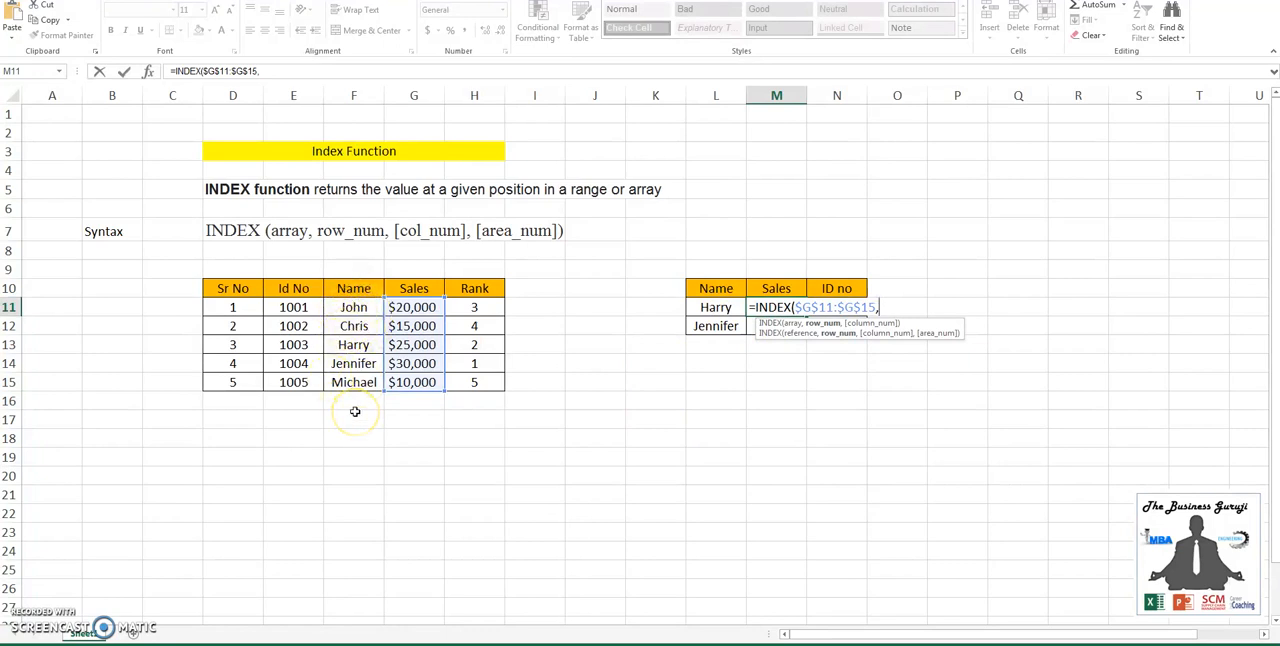
# - Complete the M11 formula with MATCH(L11,$F$11:$F$15,0) as the row number, omitting the column argument
pyautogui.write('MATCH(')
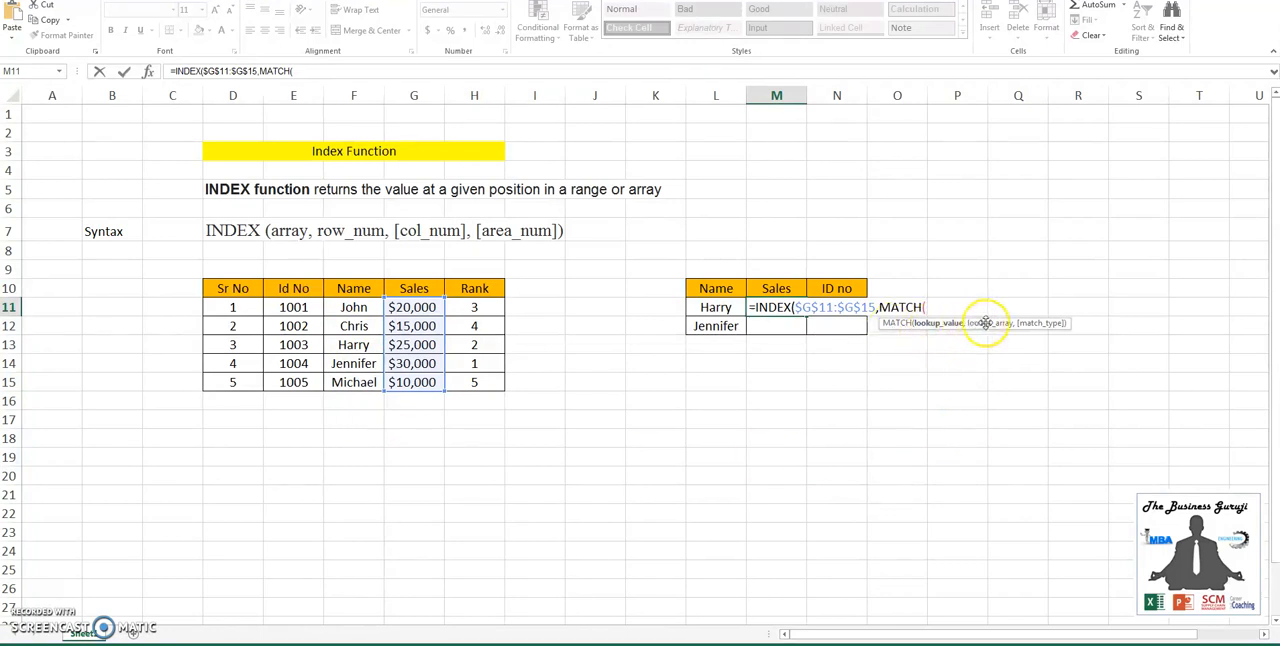
pyautogui.click(725, 307)
pyautogui.write(',')
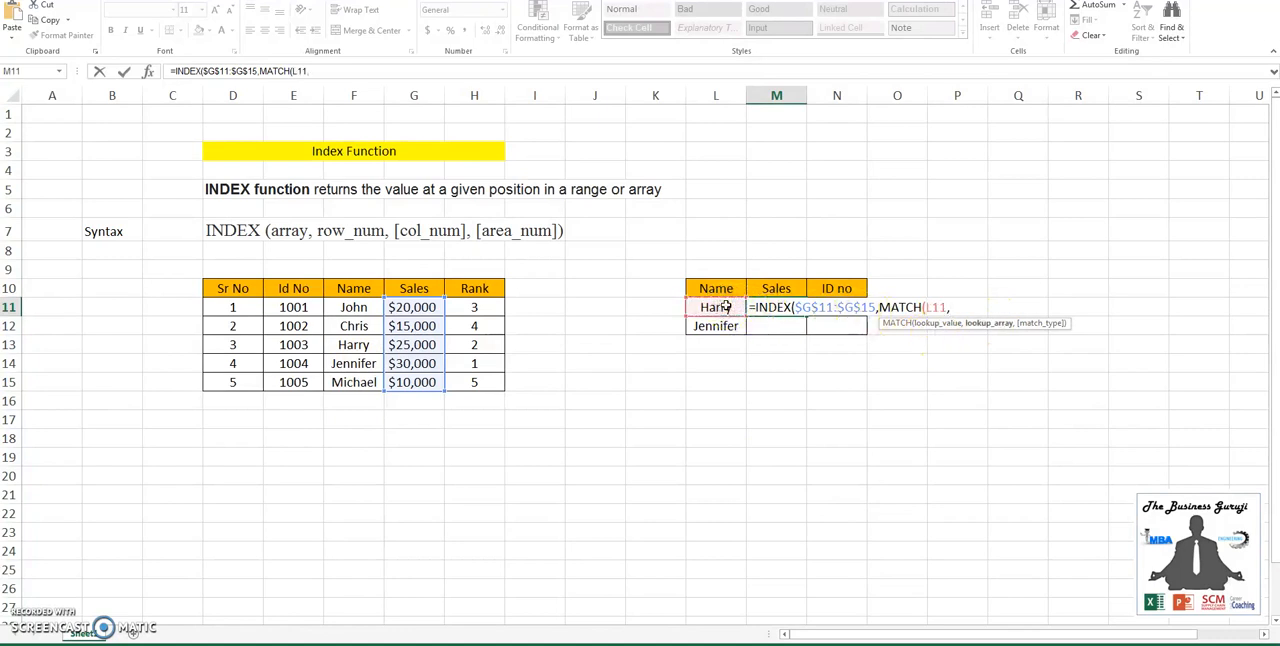
pyautogui.moveTo(353, 307); pyautogui.dragTo(362, 383)
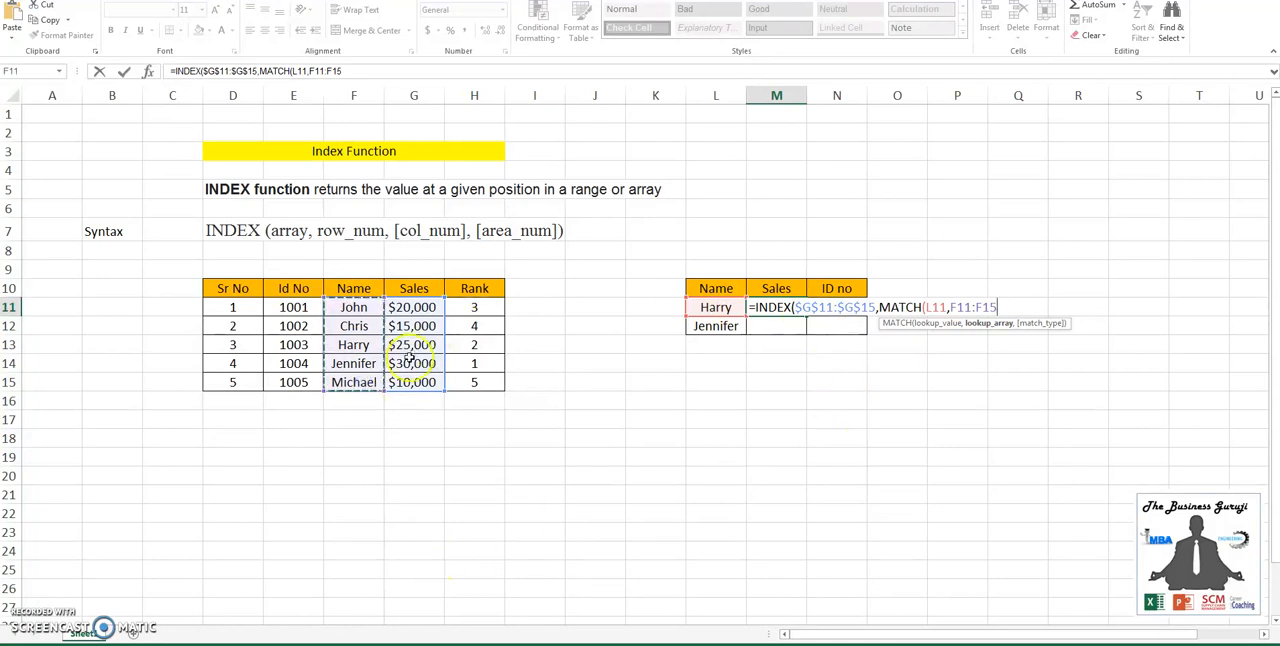
pyautogui.press('F4')
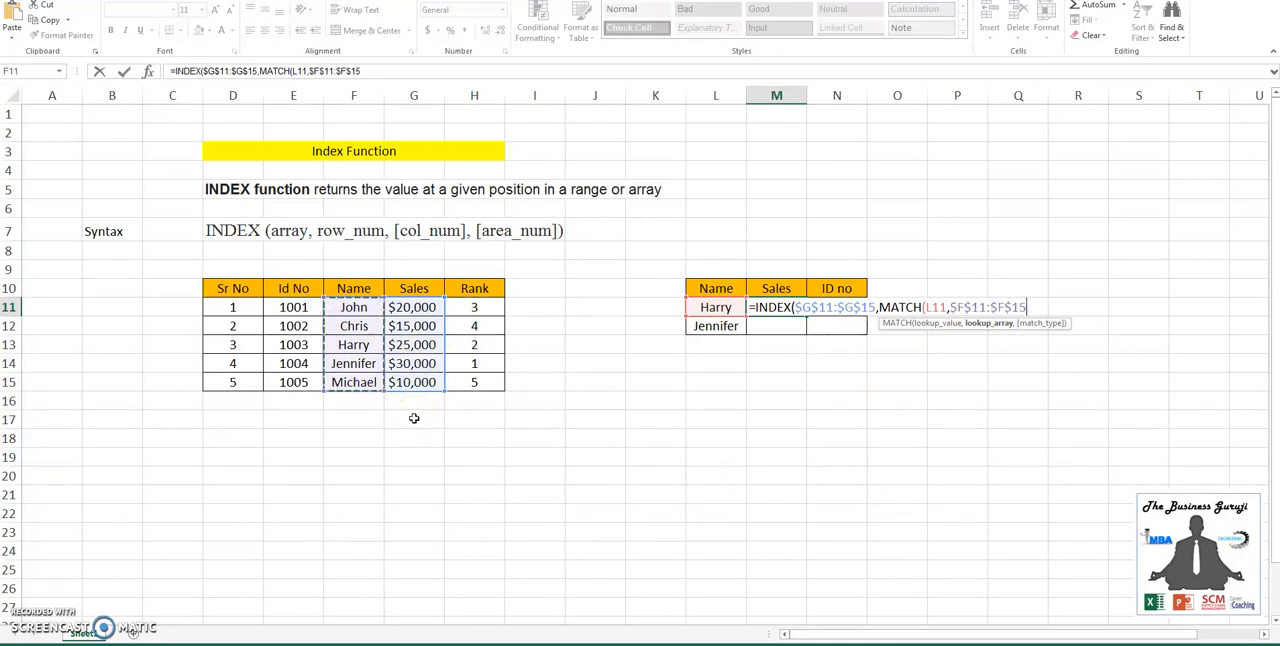
pyautogui.write(',')
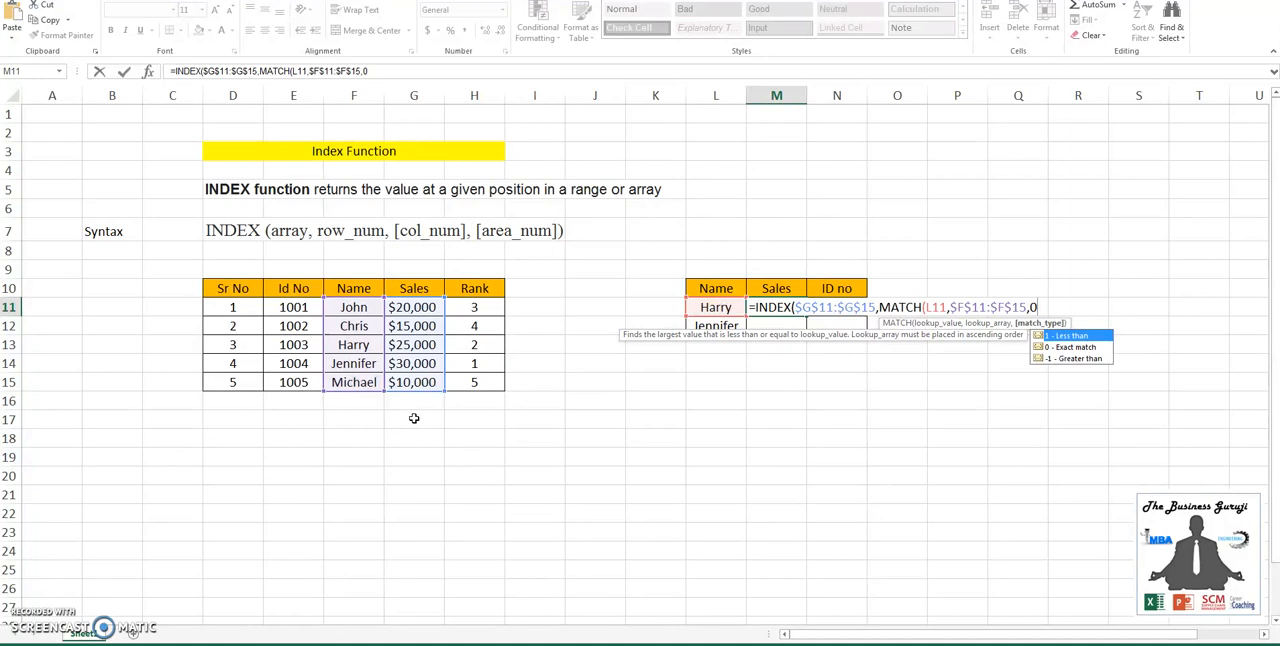
pyautogui.write('0)')
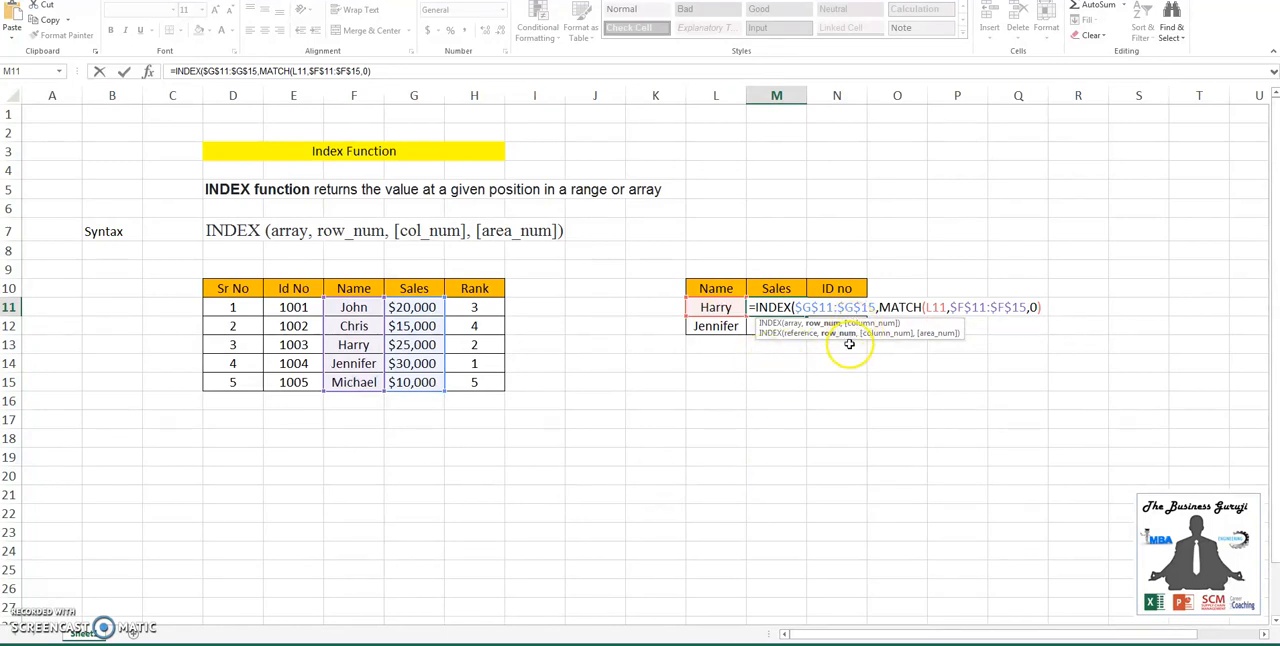
pyautogui.write(',')
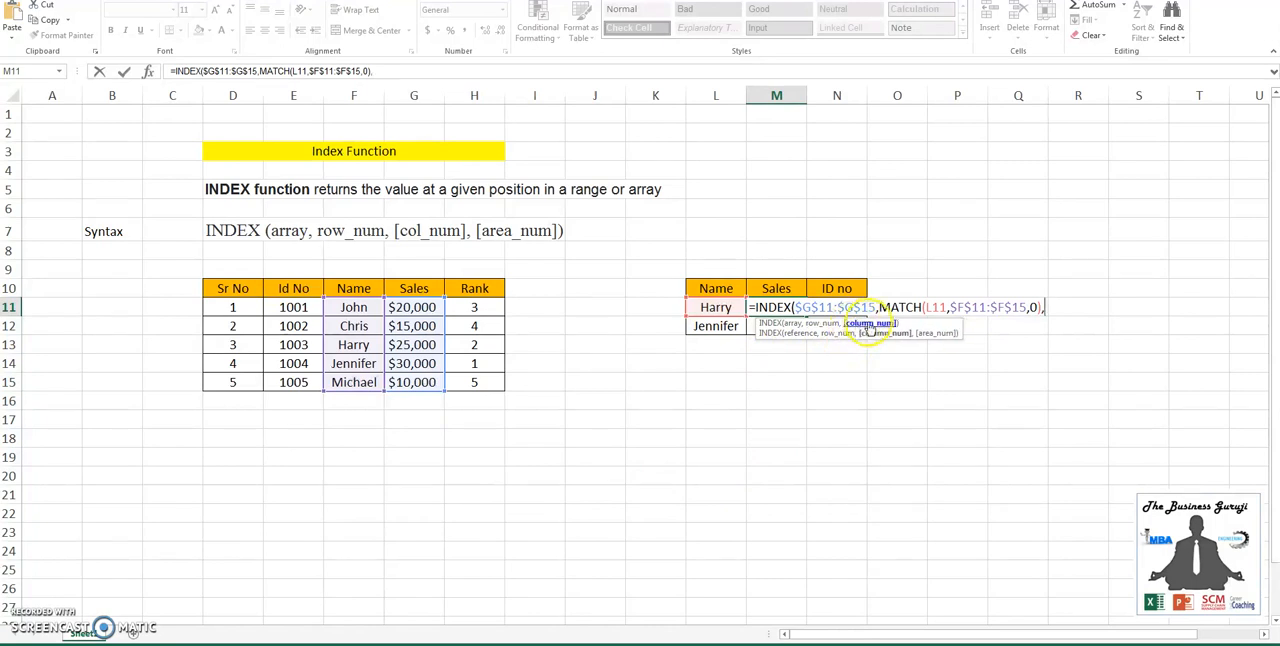
pyautogui.press('BackSpace')
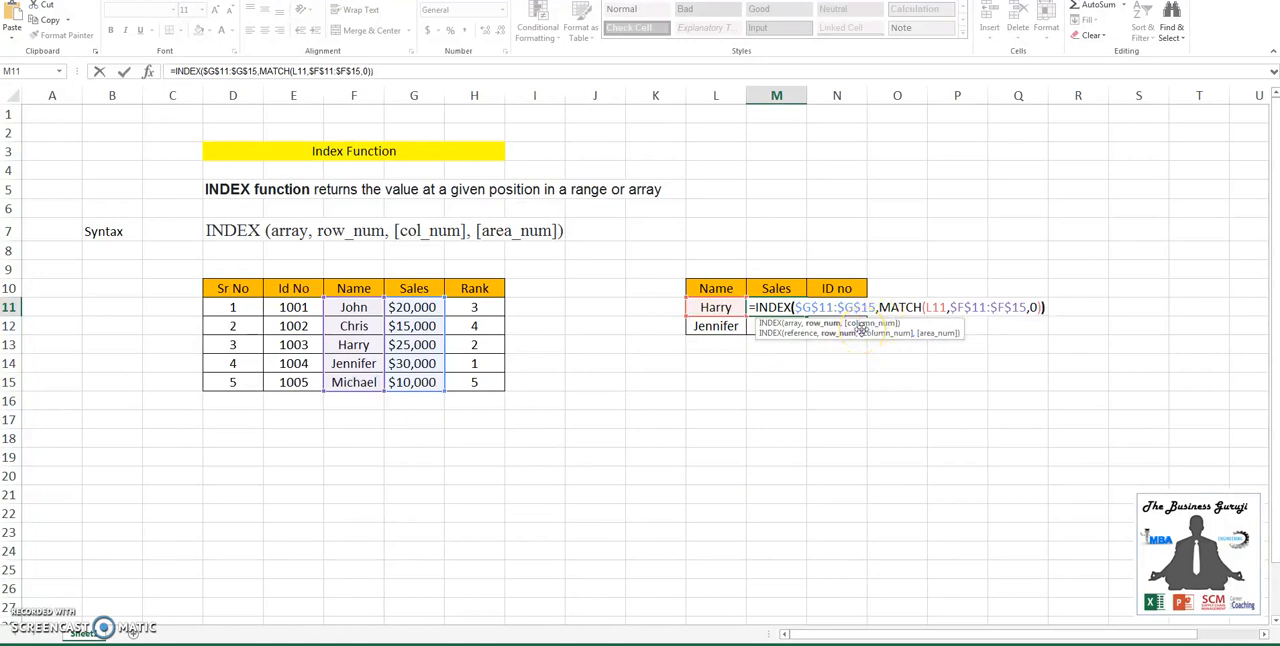
pyautogui.write(')')
pyautogui.press('Return')
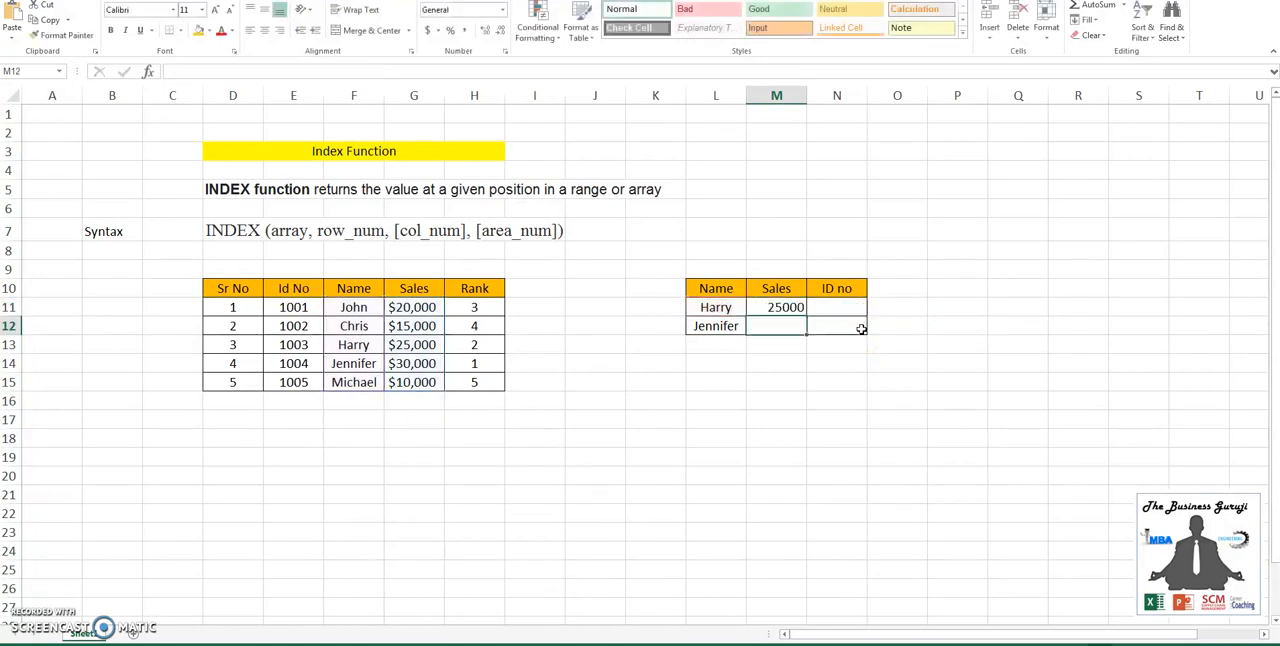
pyautogui.press('Up')
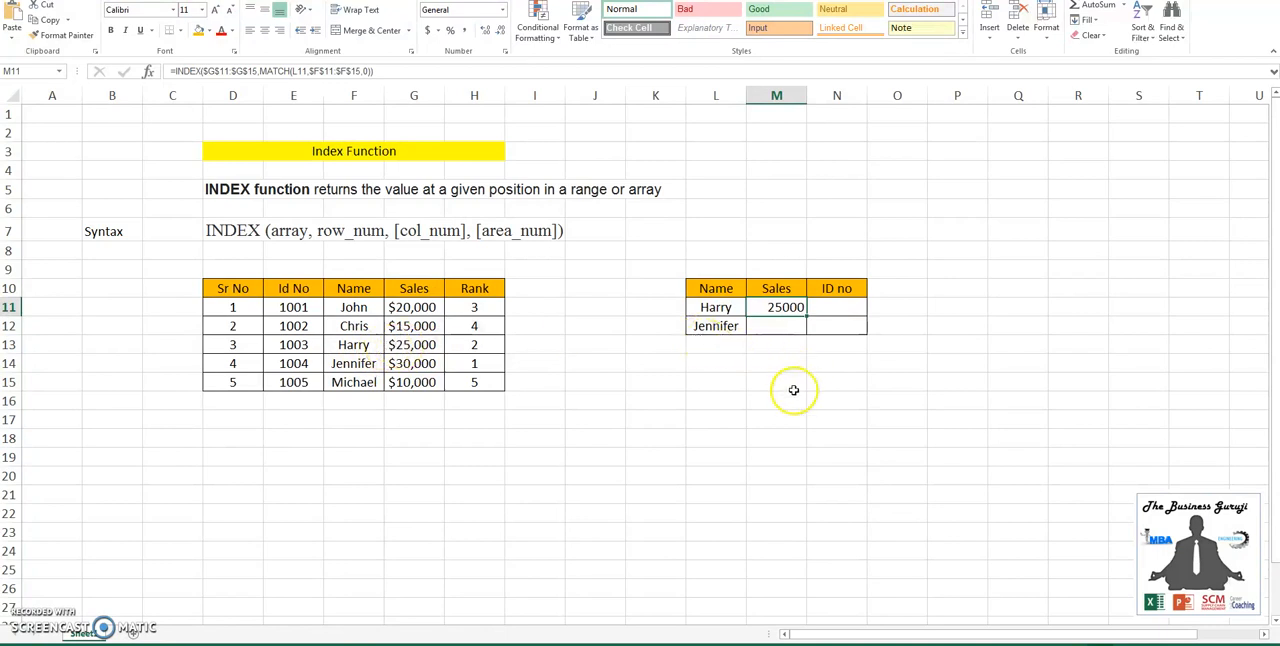
# - Enter =MATCH(L11,F11:F15,0) in cell L15 to find the first name's position separately
pyautogui.click(720, 384)
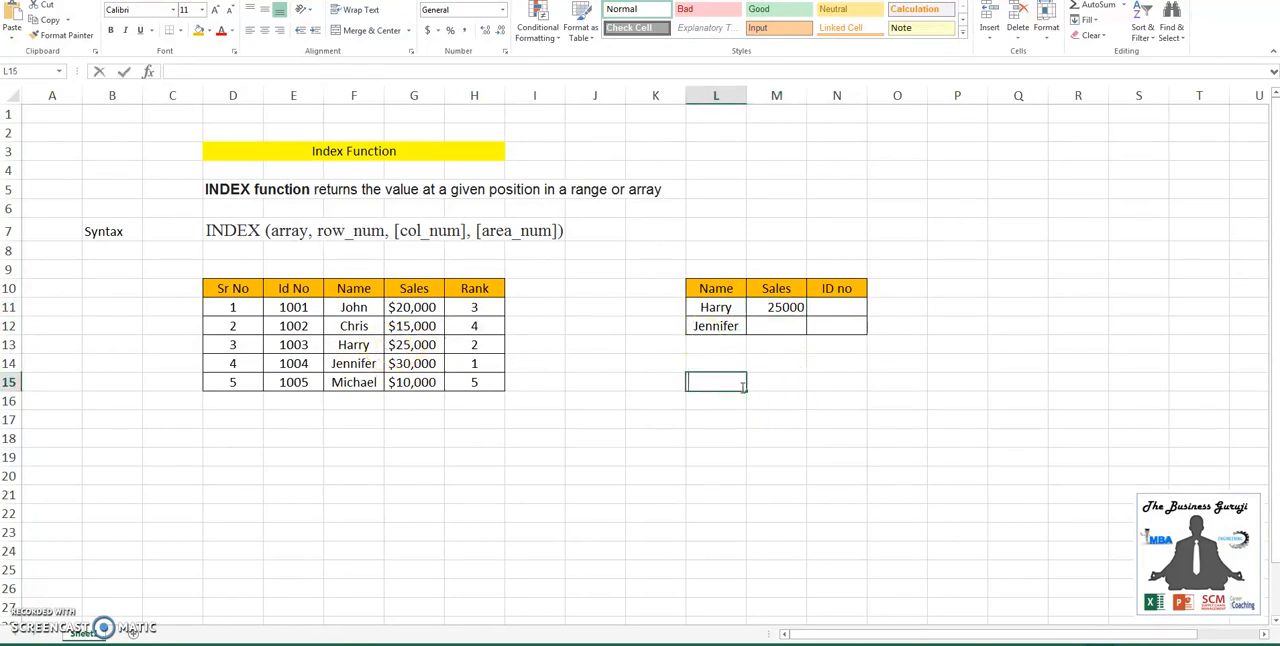
pyautogui.write('=match(')
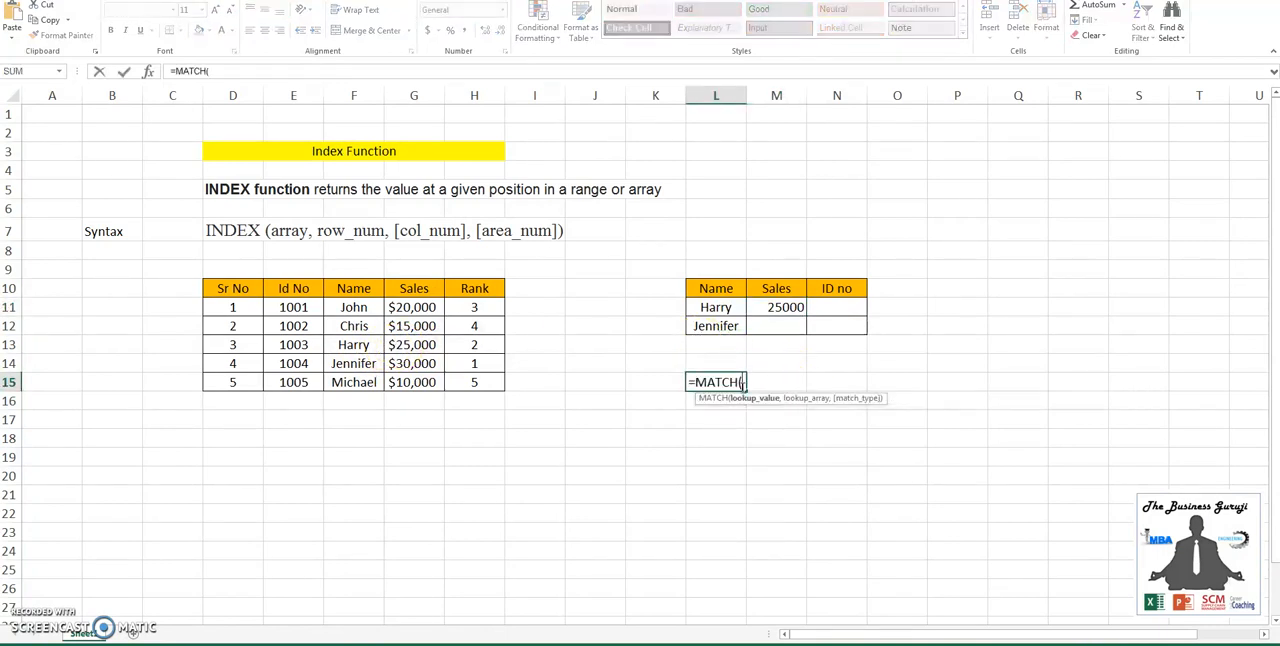
pyautogui.click(716, 308)
pyautogui.write(',')
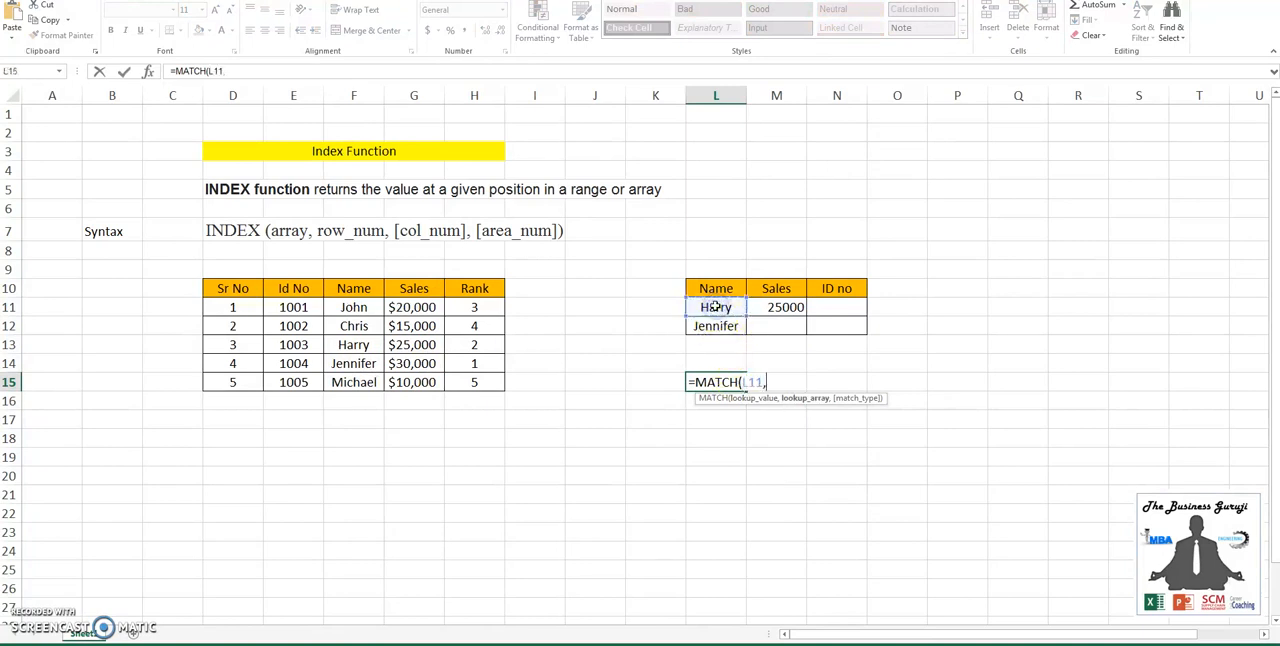
pyautogui.moveTo(355, 307); pyautogui.dragTo(370, 375)
pyautogui.write(',0)')
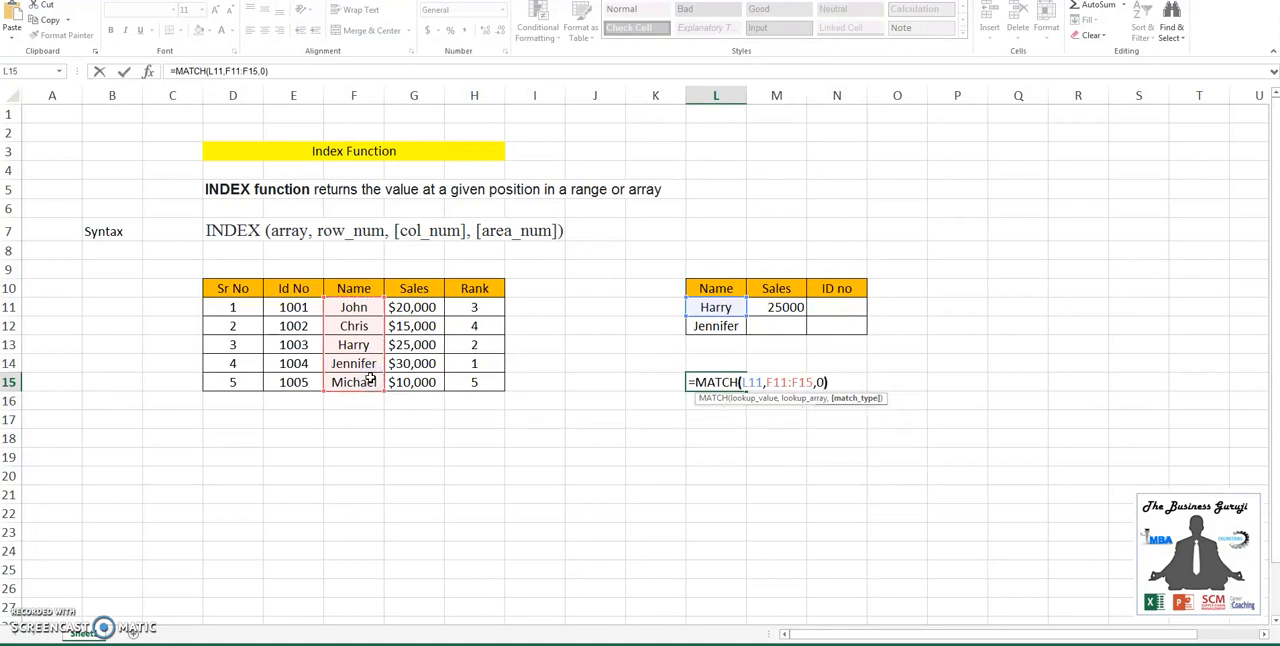
pyautogui.press('Return')
pyautogui.press('Up')
# - Enter =INDEX(G11:G15,3) in cell L16 and inspect the range it refers to
pyautogui.press('Down')
pyautogui.write('=ind')
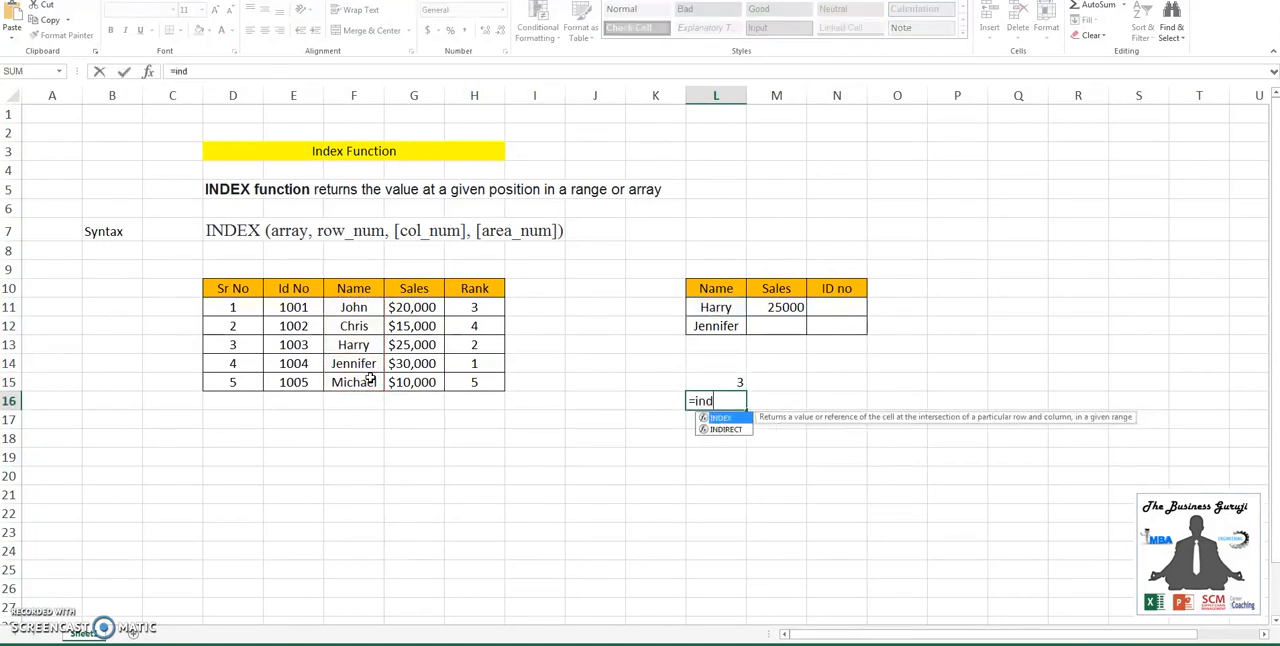
pyautogui.press('Tab')
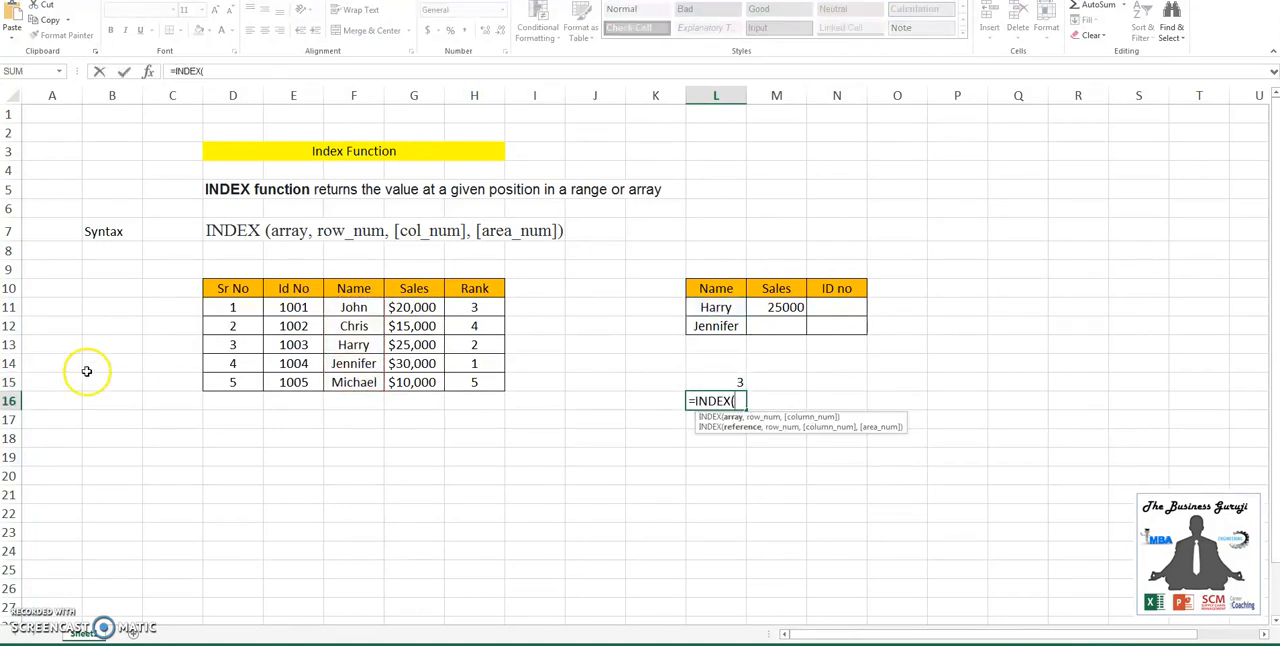
pyautogui.moveTo(420, 307); pyautogui.dragTo(420, 381)
pyautogui.write(',')
pyautogui.write('3')
pyautogui.write(',')
pyautogui.press('Return')
pyautogui.press('Up')
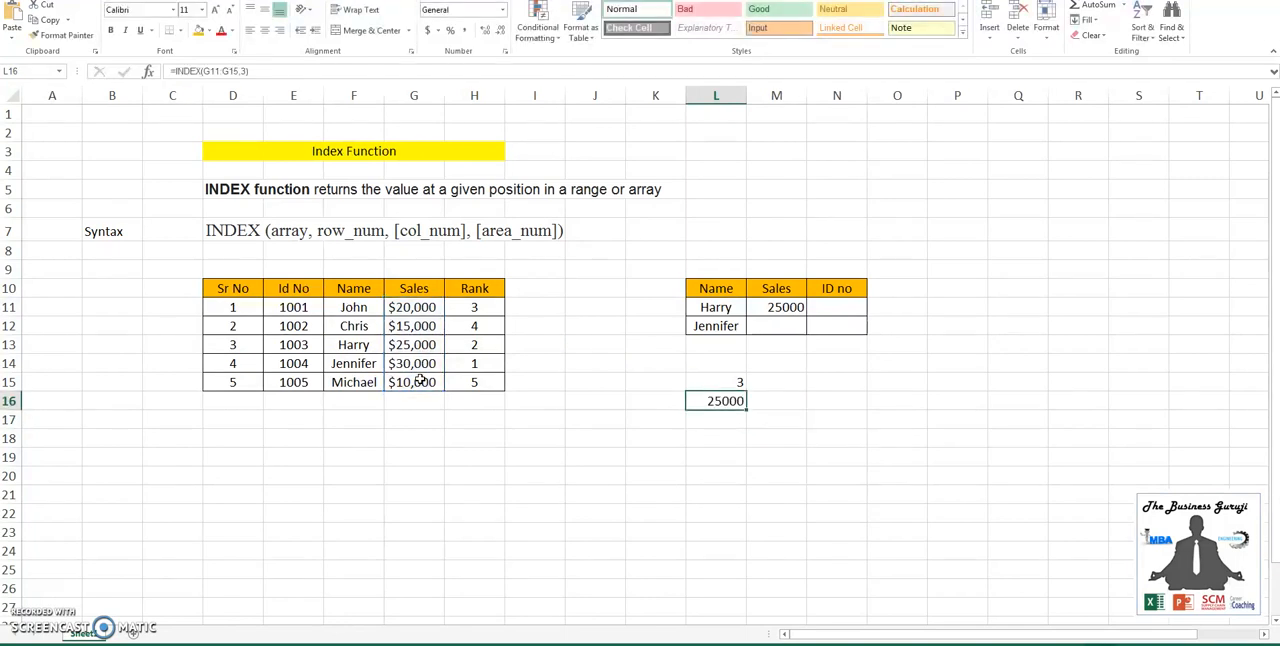
pyautogui.press('F2')
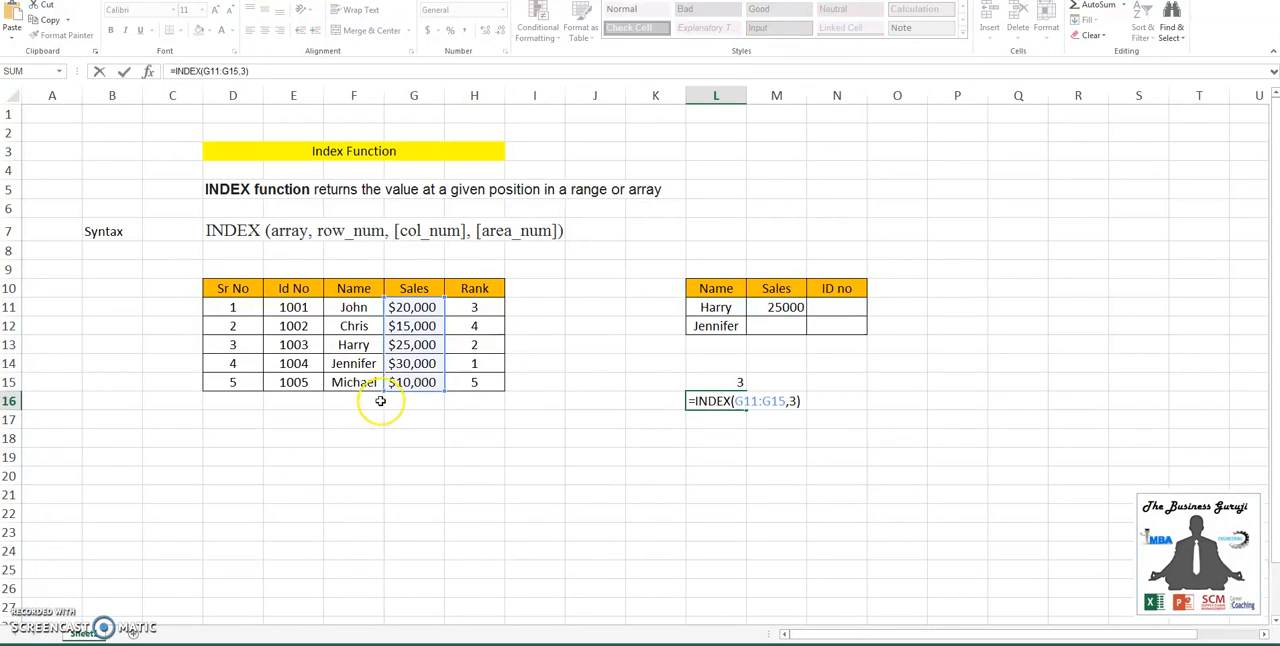
pyautogui.click(380, 400)
pyautogui.press('Down')
pyautogui.press('Down')
pyautogui.press('Down')
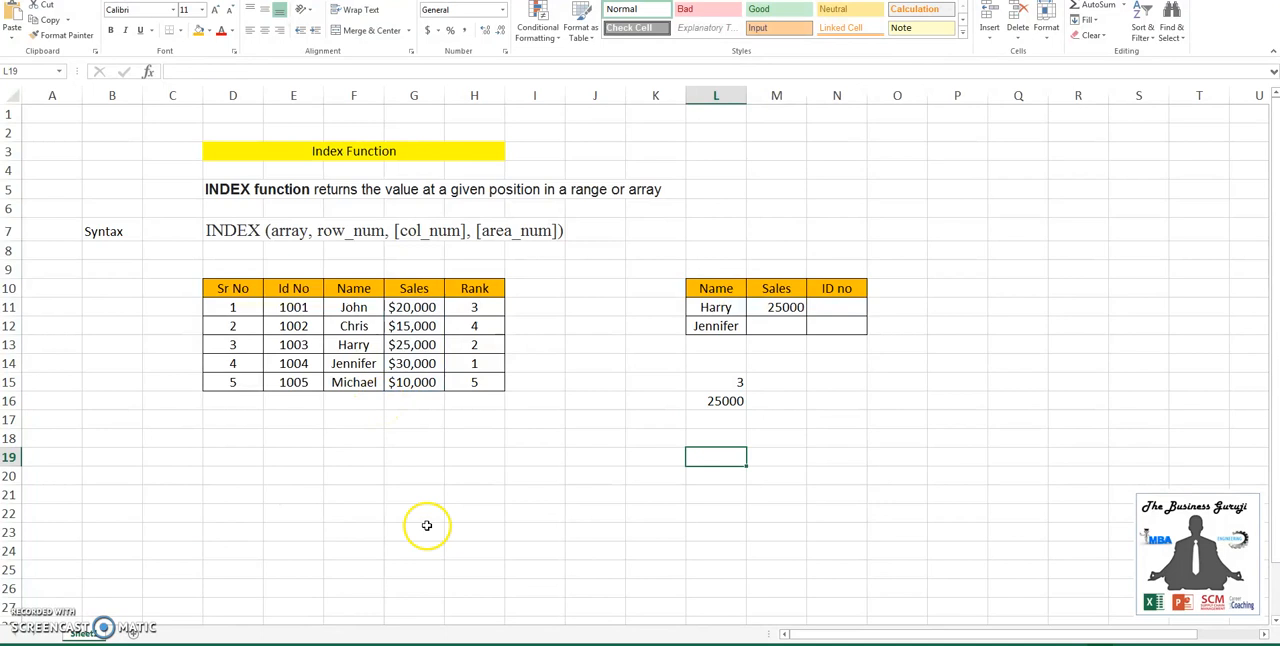
# - Start an INDEX formula in Sales cell M12 with the absolute range $F$11:$G$15 as its array
pyautogui.click(773, 328)
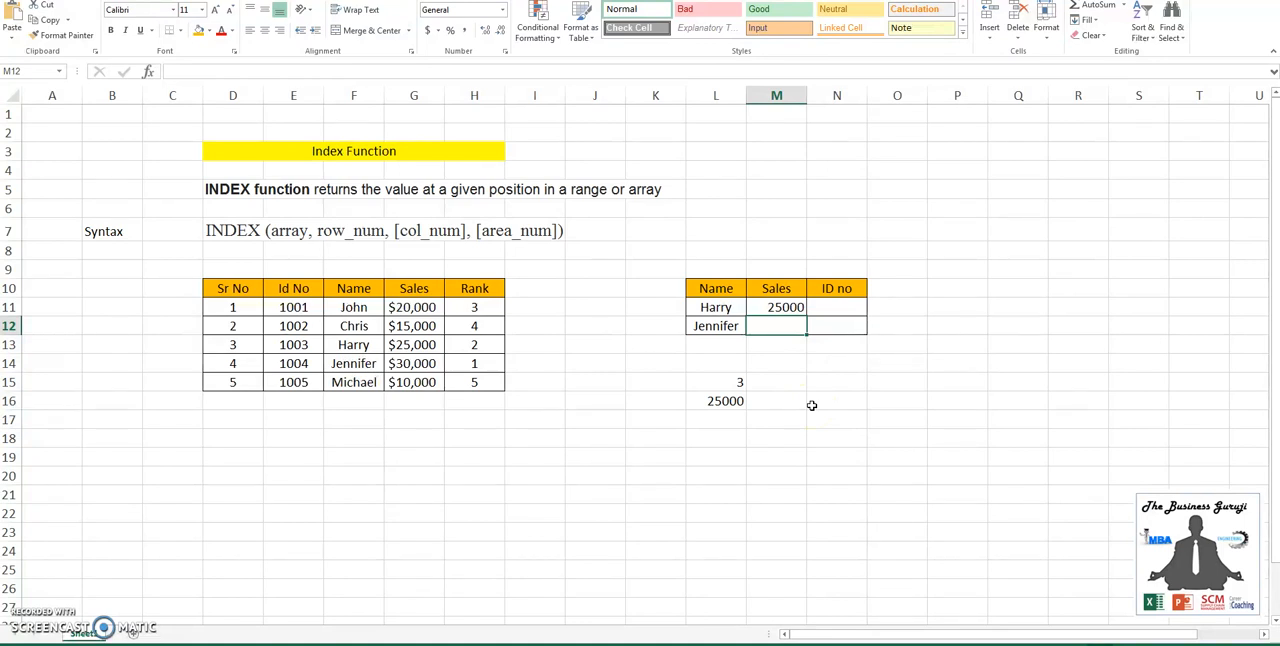
pyautogui.write('=m')
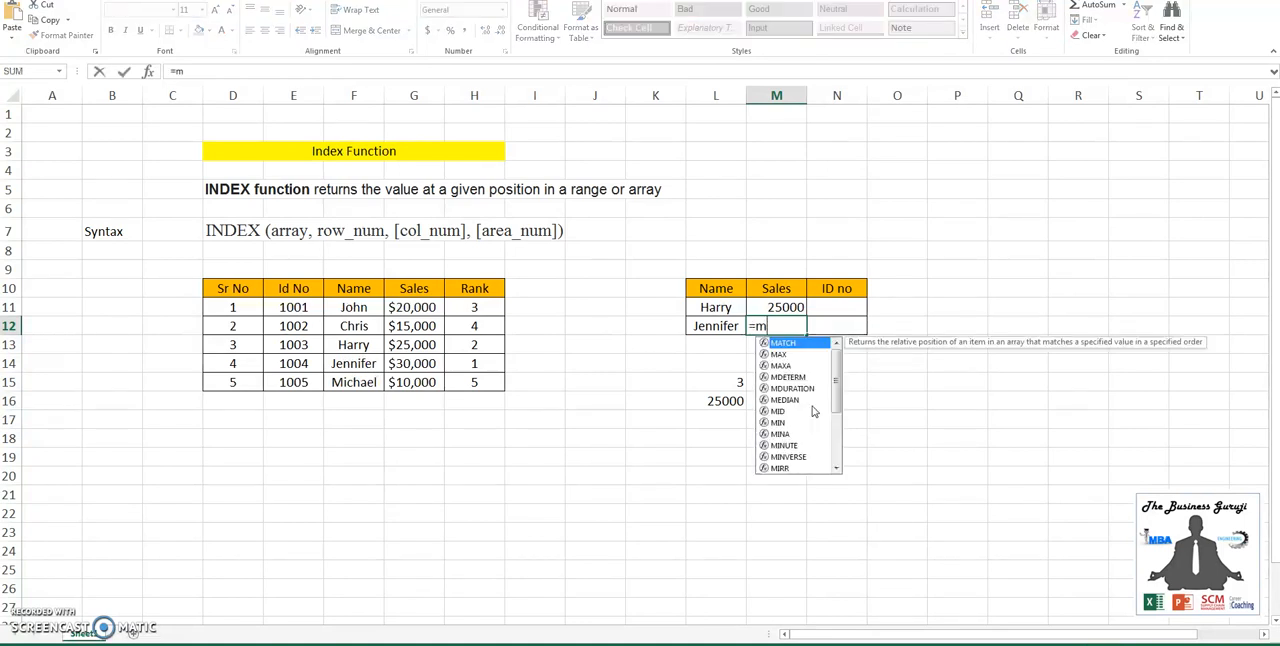
pyautogui.press('BackSpace')
pyautogui.write('inde')
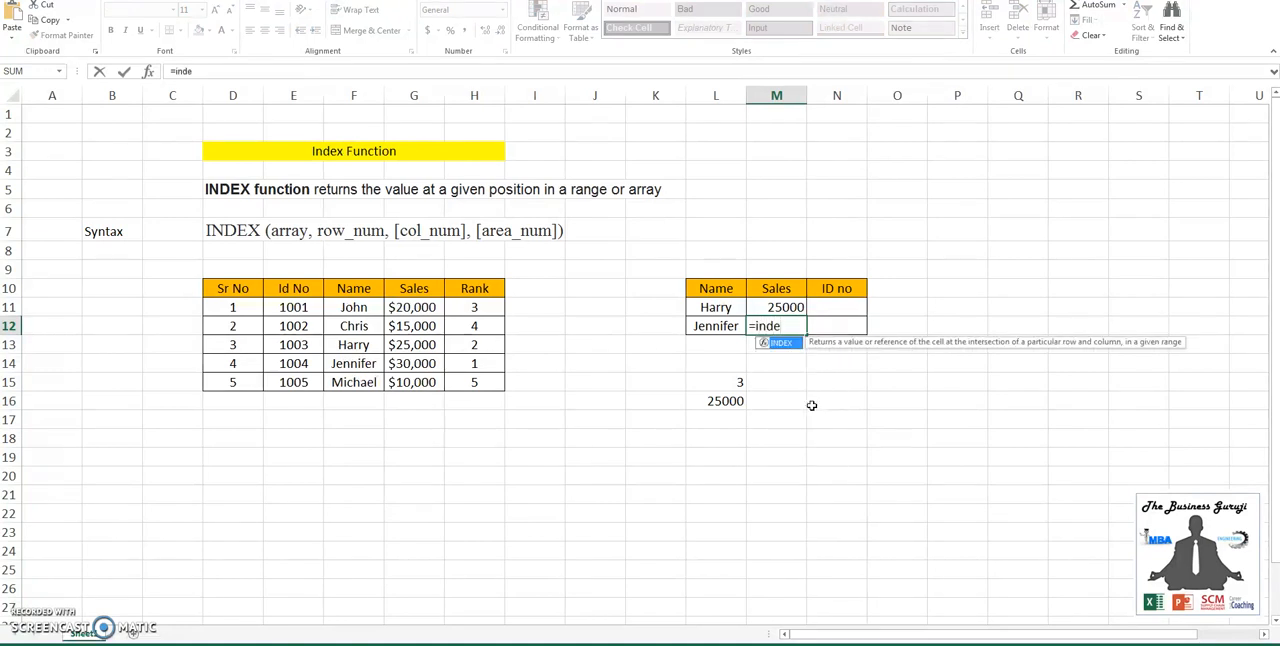
pyautogui.write('x')
pyautogui.press('Tab')
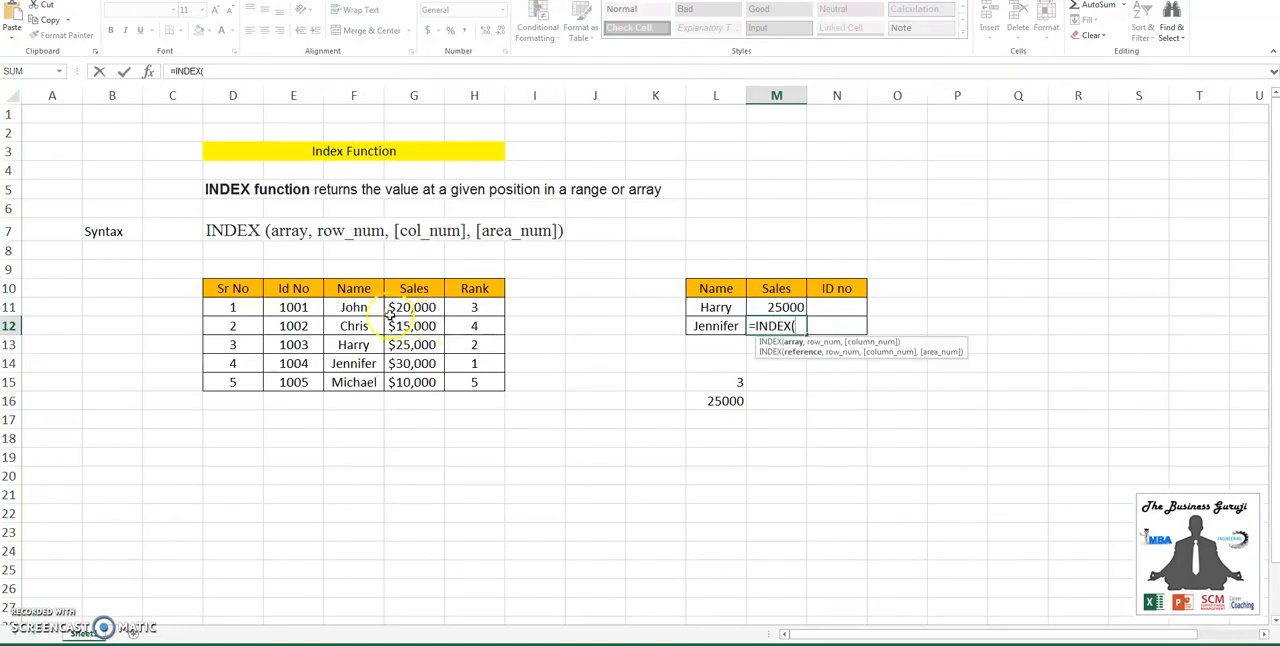
pyautogui.moveTo(354, 308); pyautogui.dragTo(411, 377)
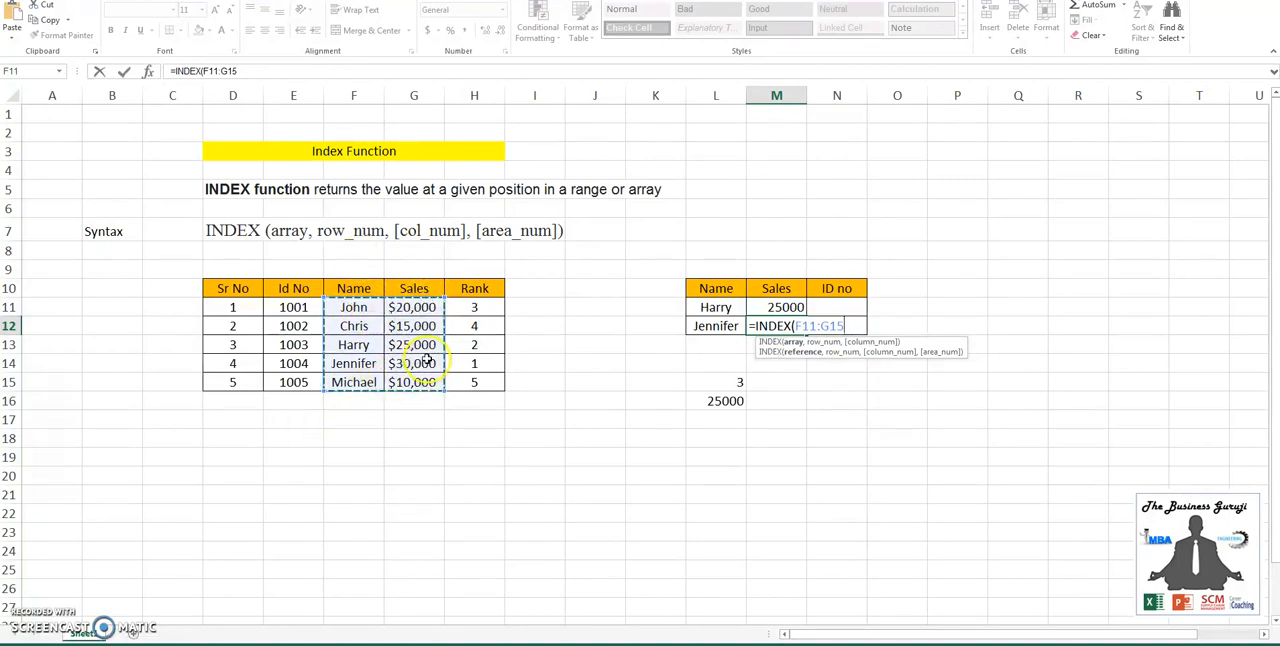
pyautogui.press('F4')
pyautogui.write(',')
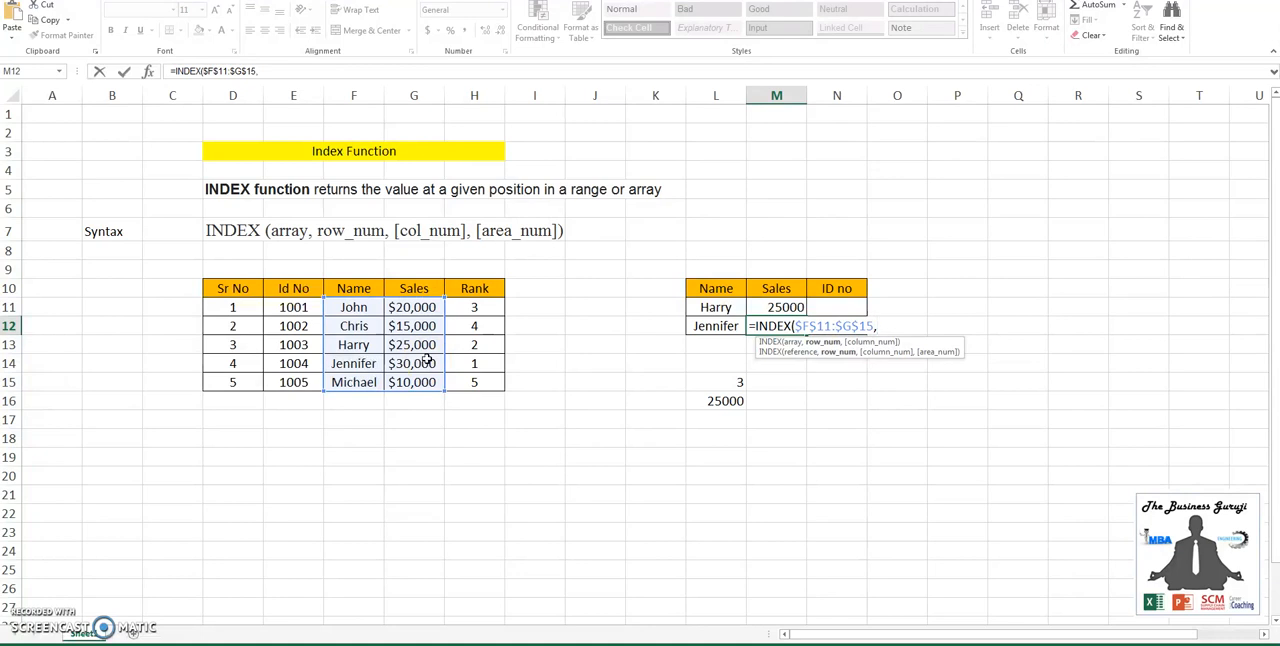
pyautogui.write('mat')
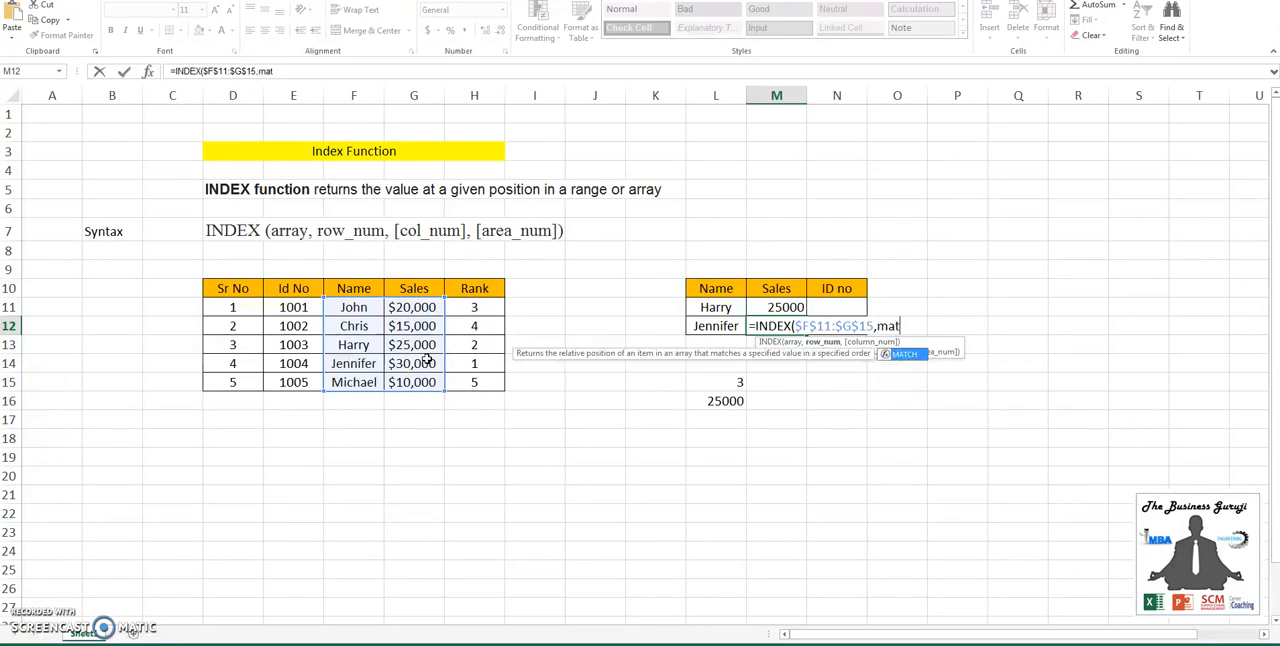
# - Add MATCH(L12,$F$11:$F$15,0) as the row number of the M12 INDEX formula
pyautogui.press('Tab')
pyautogui.click(705, 328)
pyautogui.write(',')
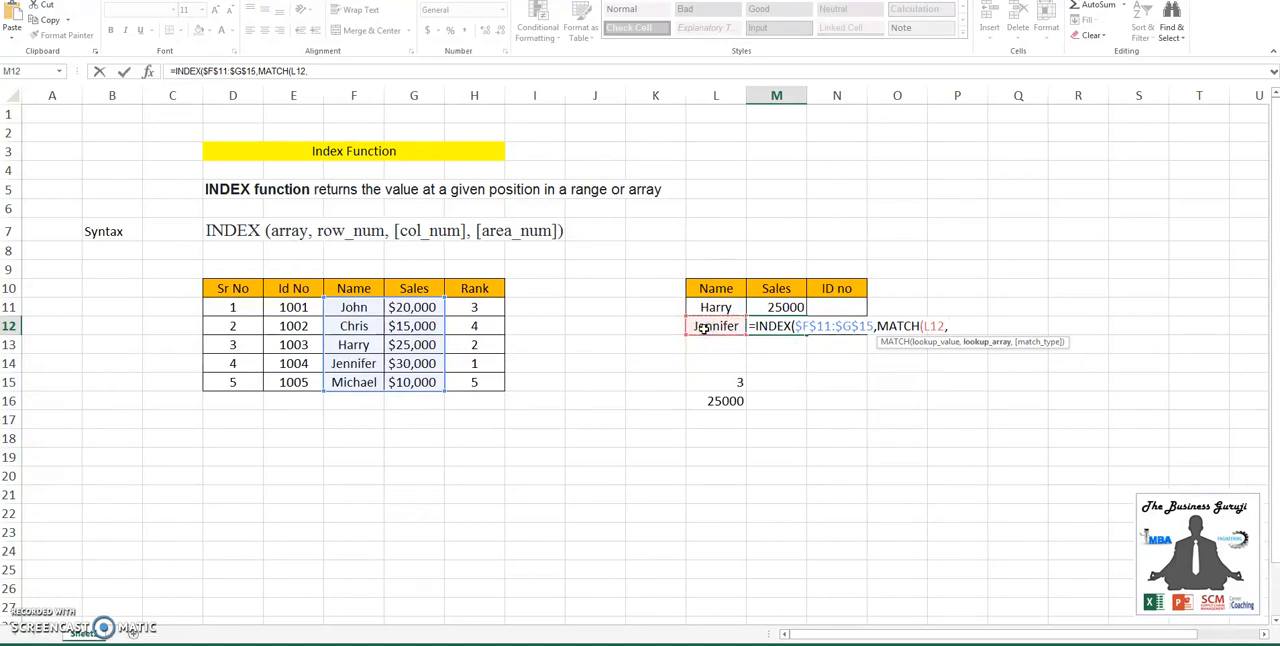
pyautogui.moveTo(354, 307); pyautogui.dragTo(360, 383)
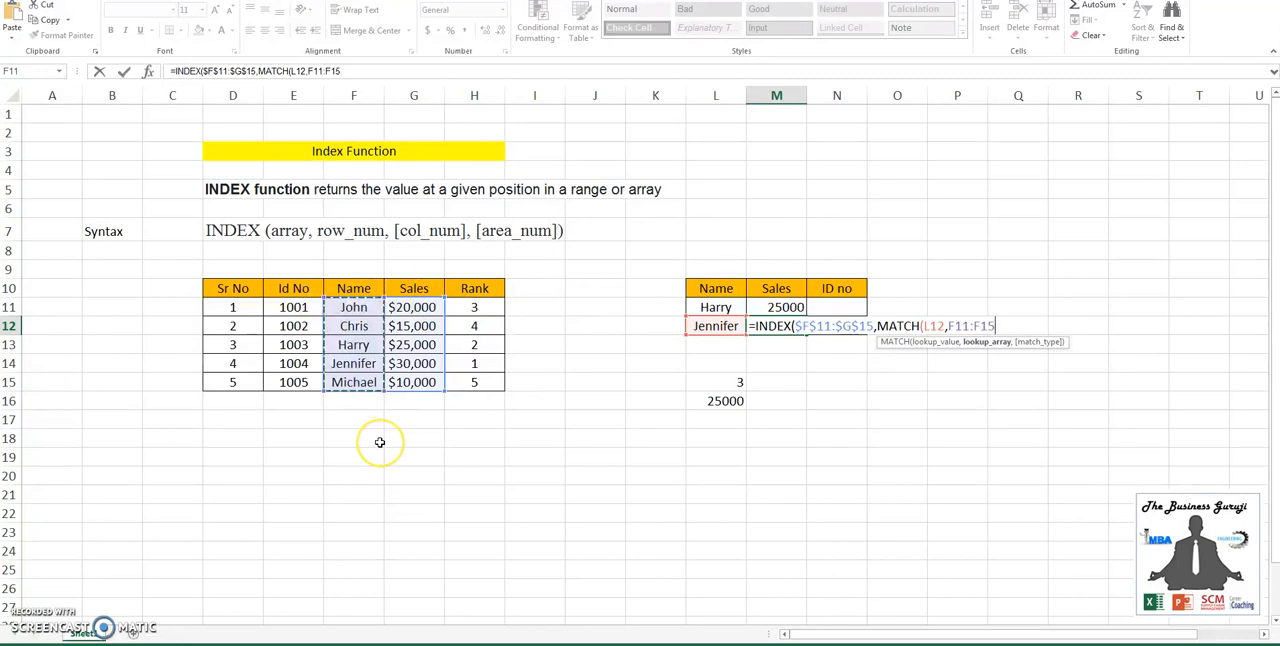
pyautogui.press('F4')
pyautogui.write(',0)')
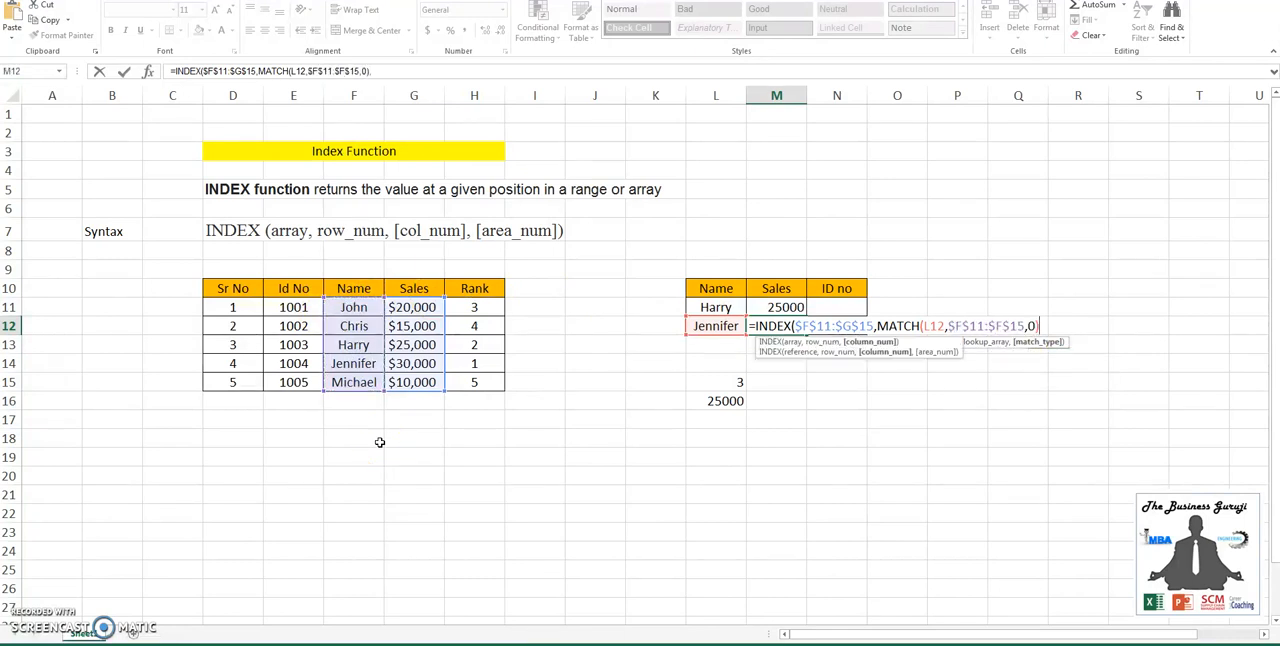
pyautogui.write(',2')
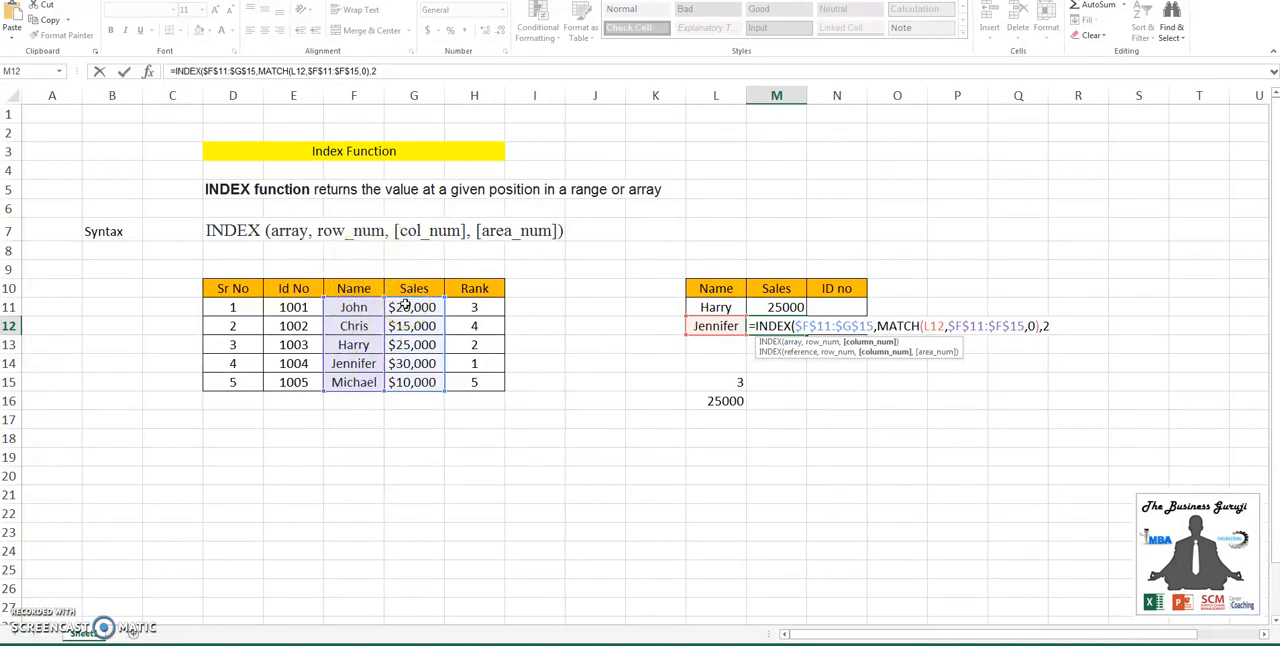
# - Complete the M12 formula with column number 2 and compare its result with the source Sales value in G14
pyautogui.press('End')
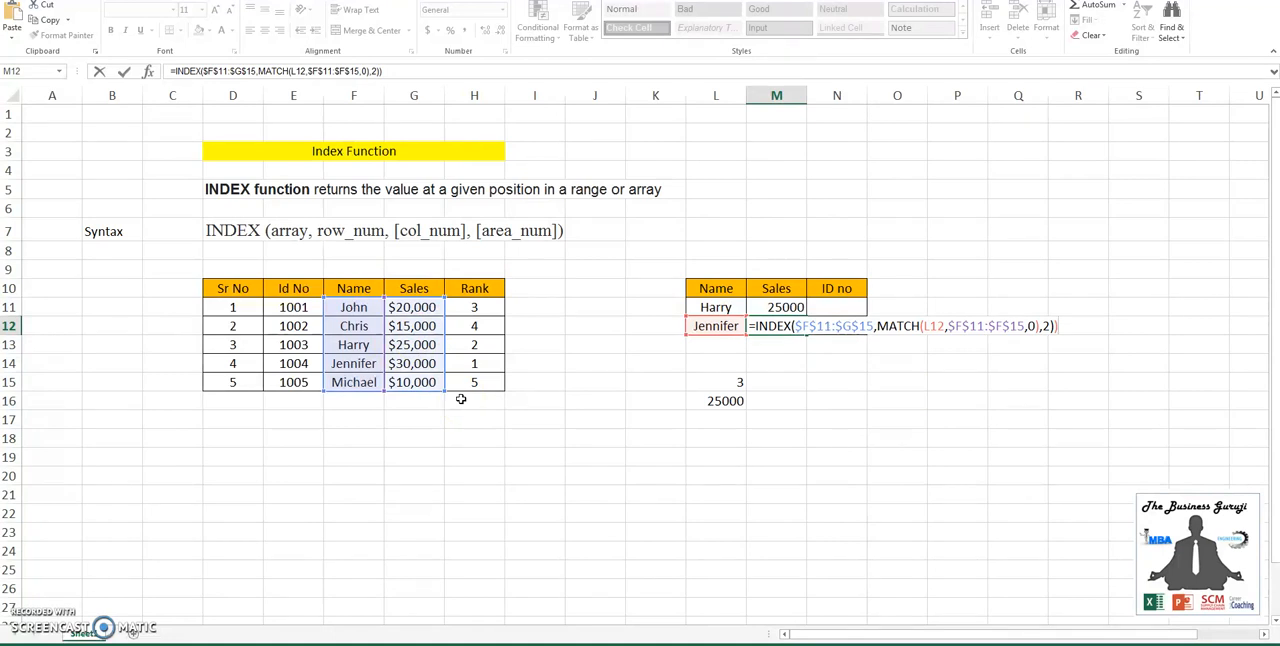
pyautogui.press('Return')
pyautogui.press('Return')
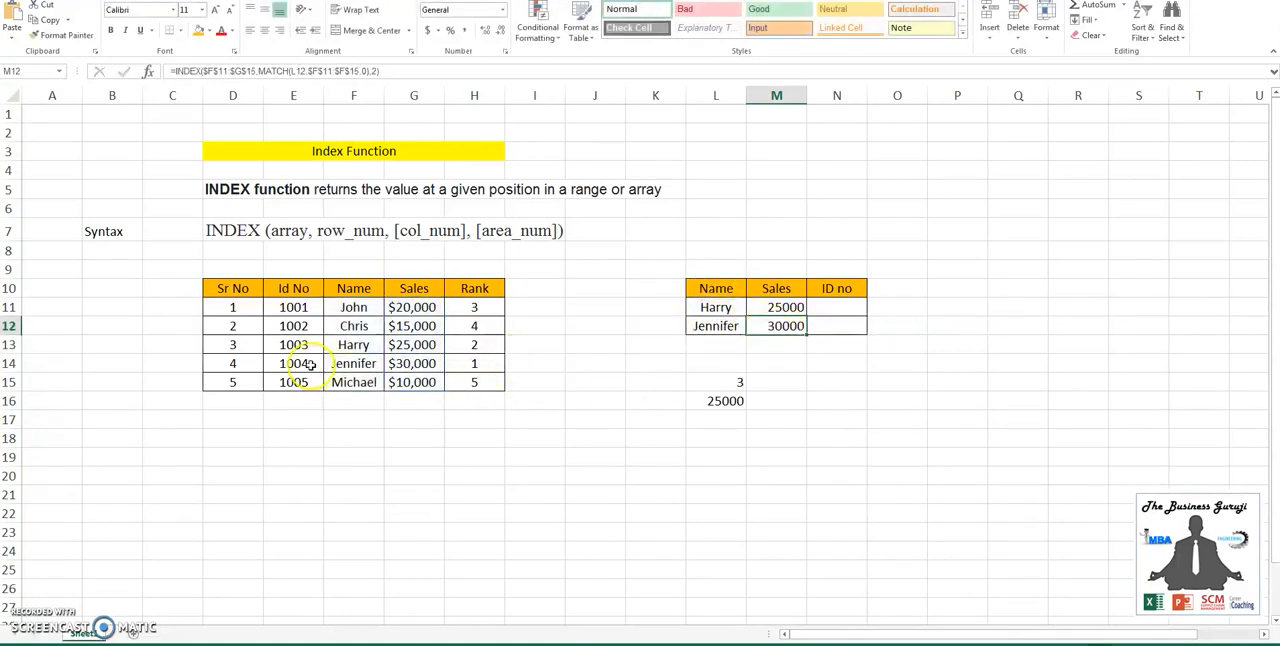
pyautogui.click(398, 363)
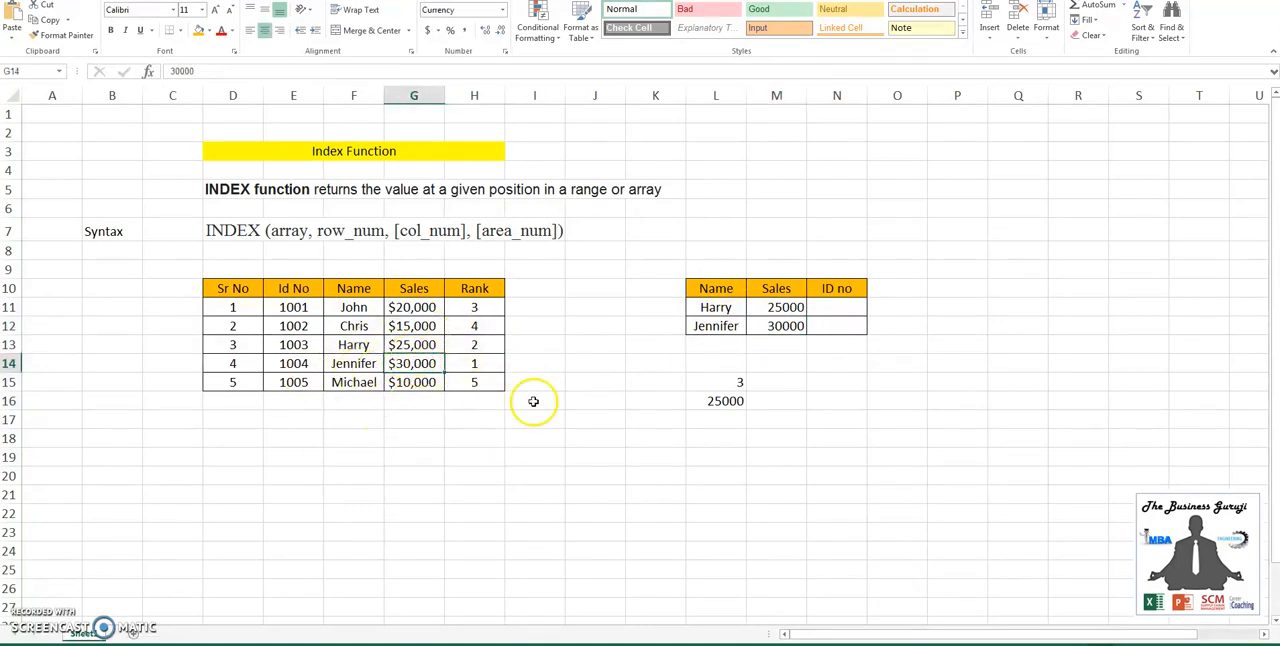
pyautogui.click(776, 324)
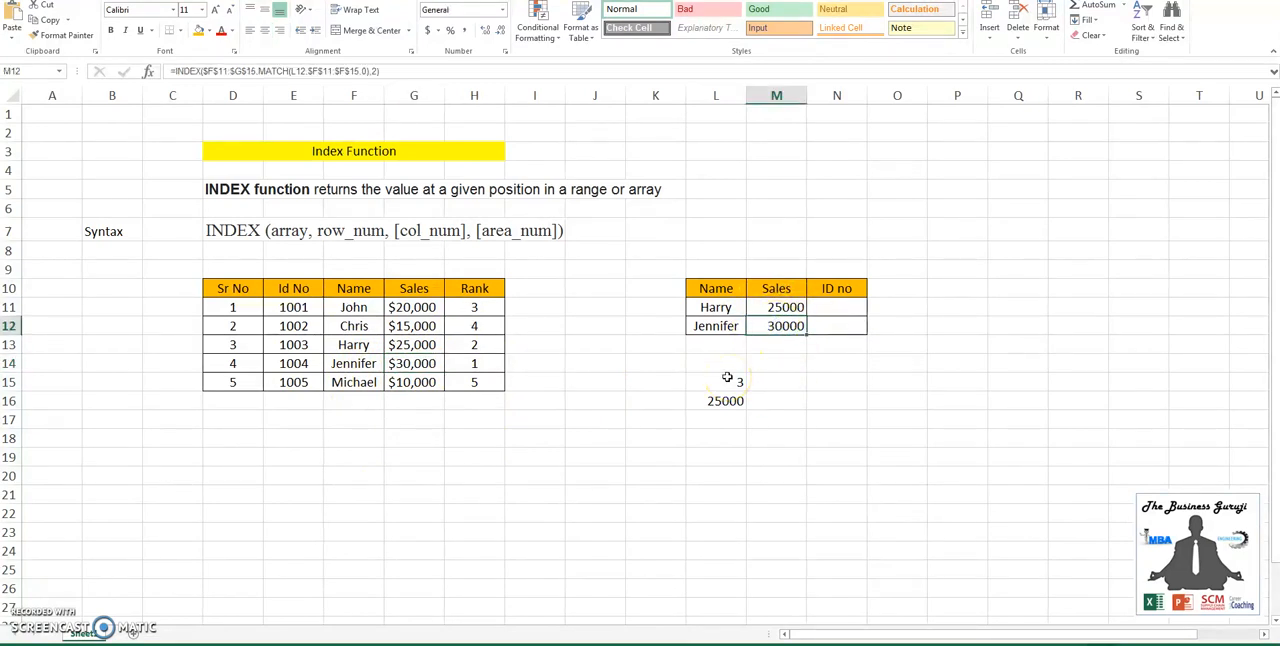
# - Start an INDEX formula in ID no cell N11 with the absolute range $E$11:$E$15 as its array
pyautogui.click(850, 309)
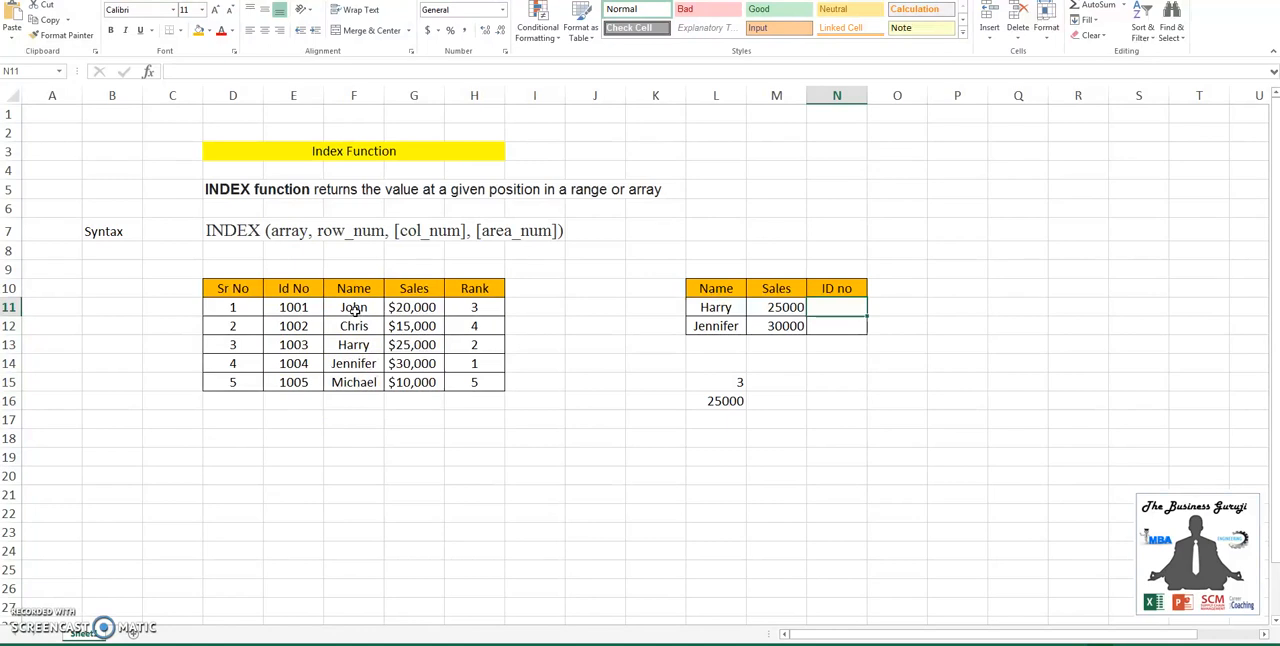
pyautogui.write('inde')
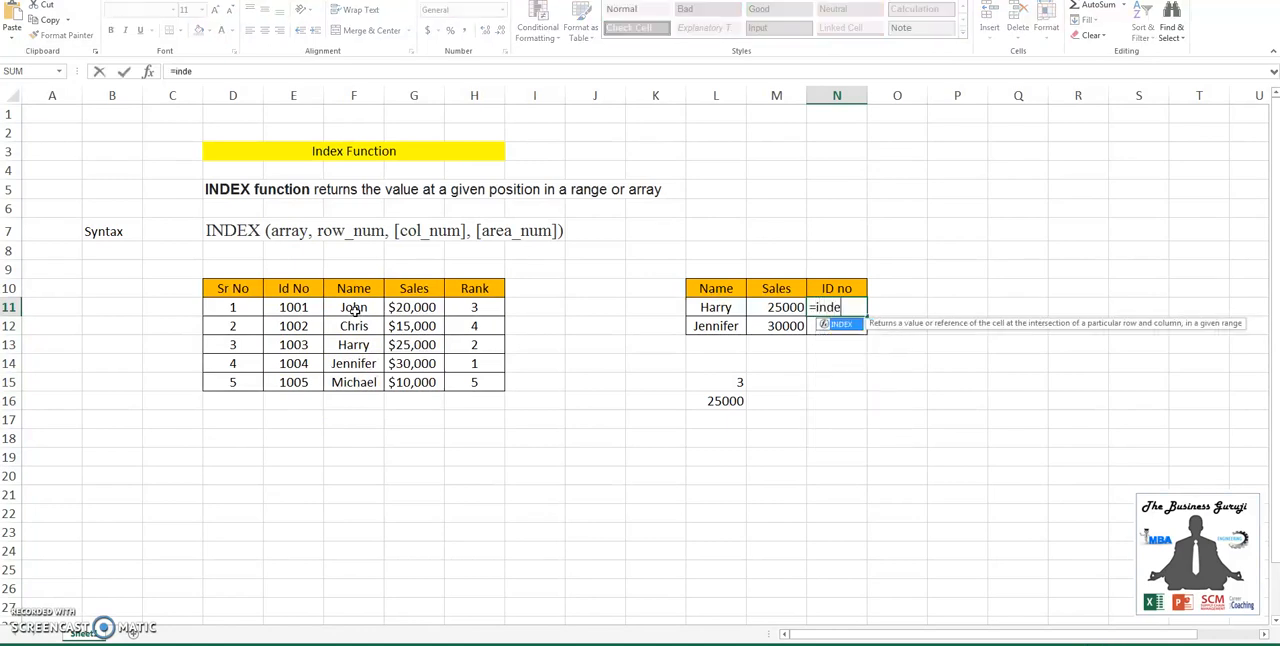
pyautogui.write('x')
pyautogui.press('Tab')
pyautogui.press('Left')
pyautogui.press('Left')
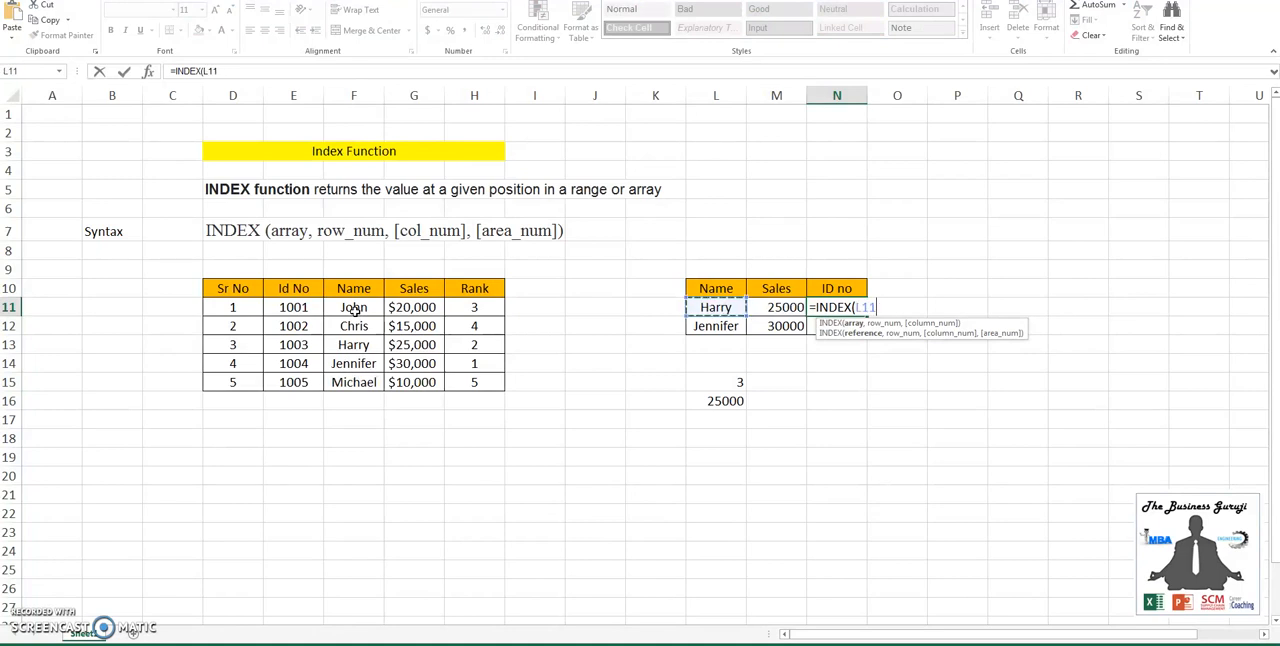
pyautogui.click(292, 309)
pyautogui.hotkey('ctrl', 'shift', 'Down')
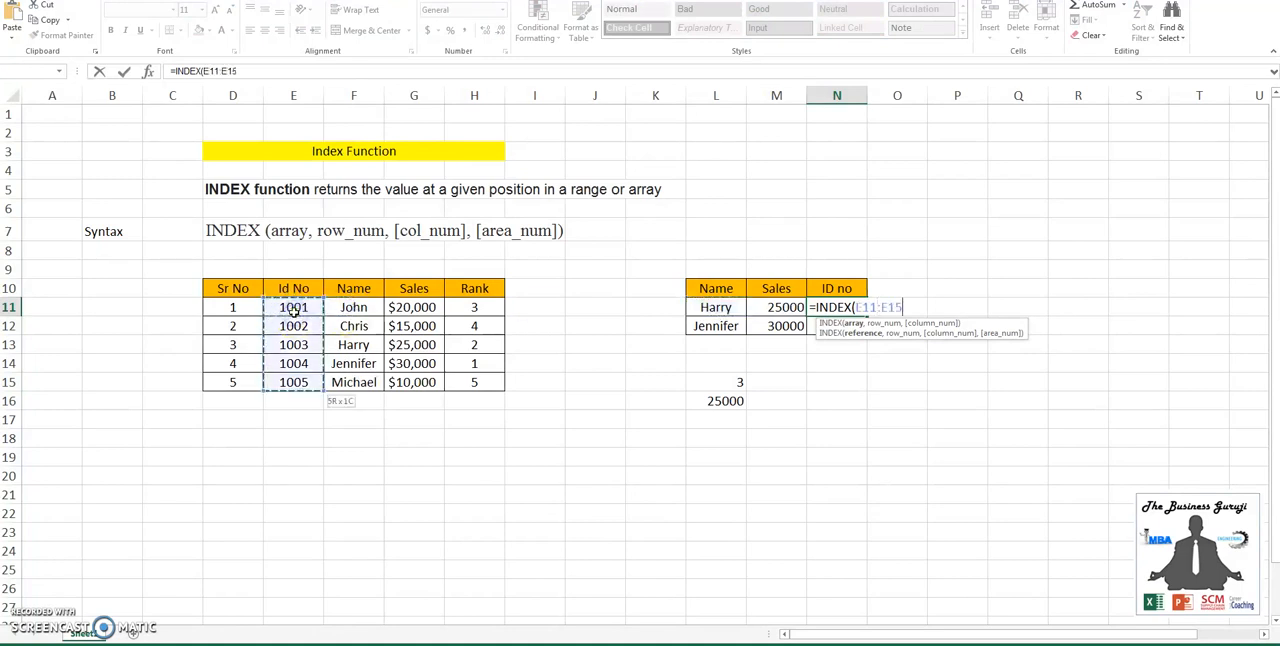
pyautogui.press('F4')
pyautogui.write(',')
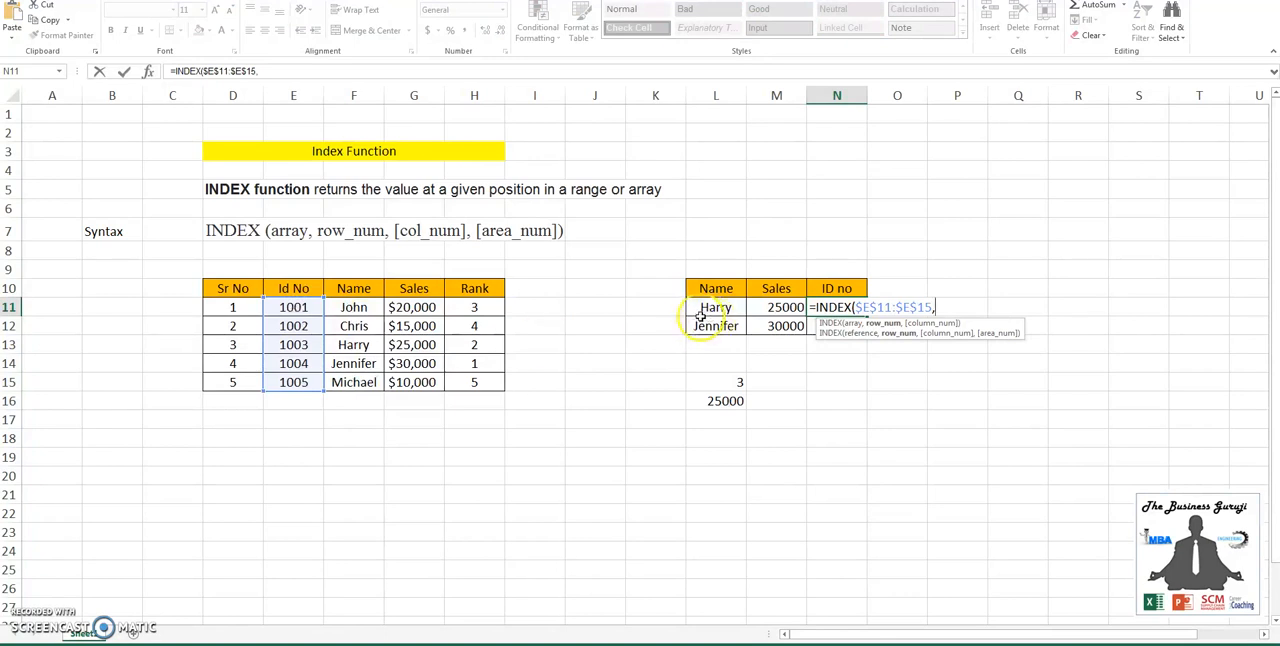
pyautogui.write('mat')
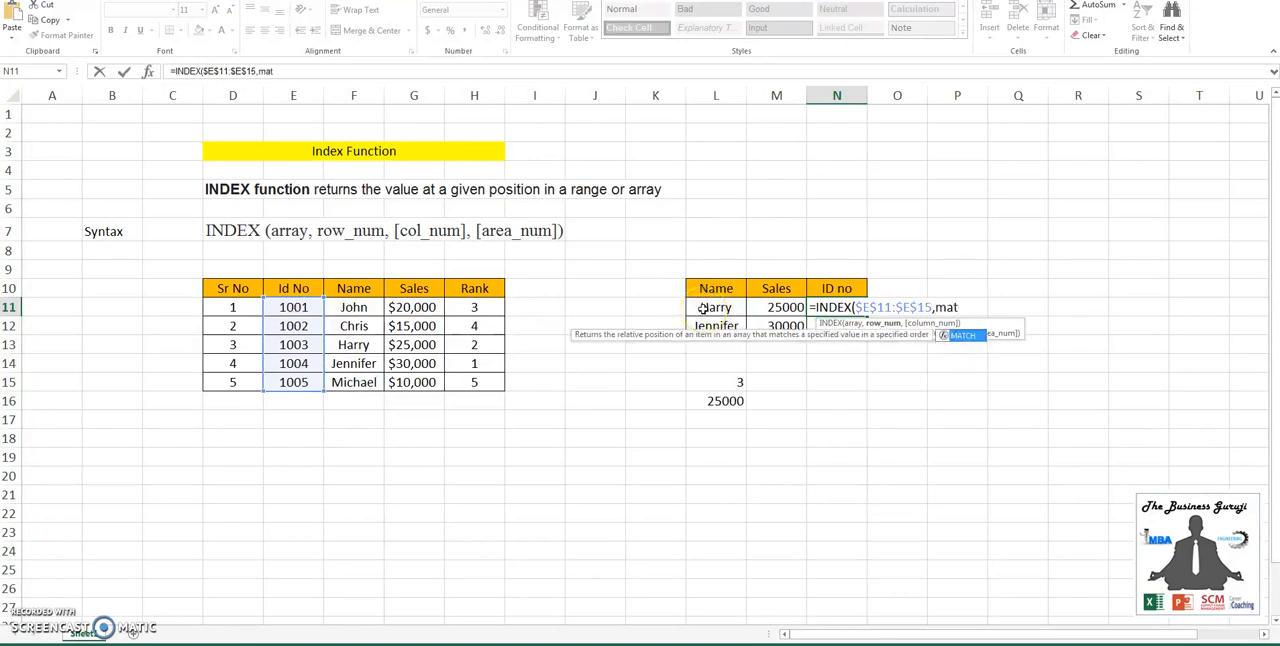
# - Complete the N11 formula with MATCH(L11,$F$11:$F$15,0) as the row number, omitting the column argument
pyautogui.press('Tab')
pyautogui.click(726, 307)
pyautogui.write(',')
pyautogui.moveTo(369, 303); pyautogui.dragTo(366, 383)
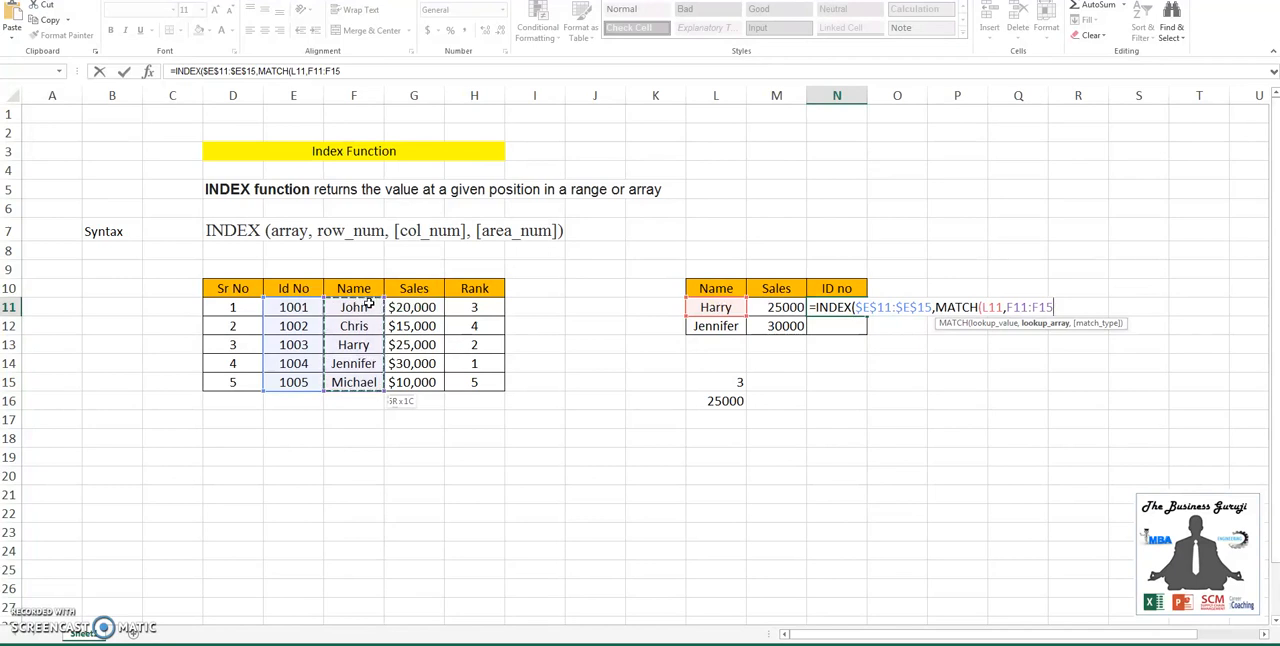
pyautogui.press('F4')
pyautogui.write(',0))')
pyautogui.press('Return')
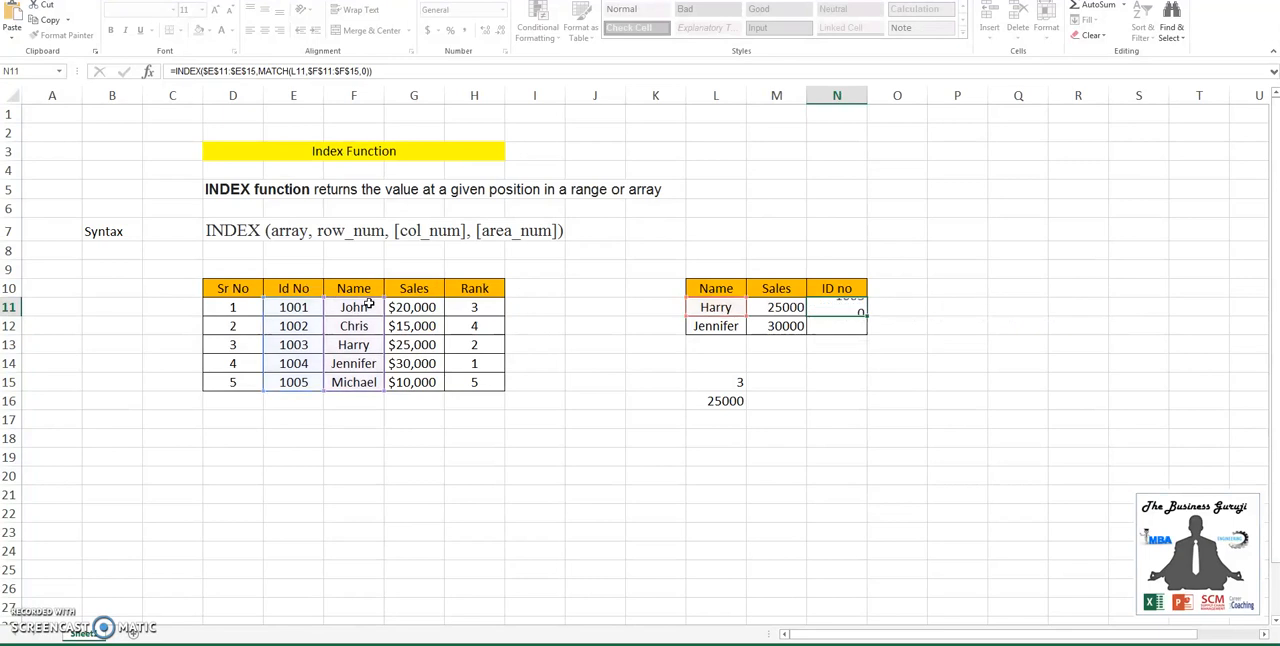
# - Copy the ID no formula from N11 to N12 for the second name
pyautogui.press('Up')
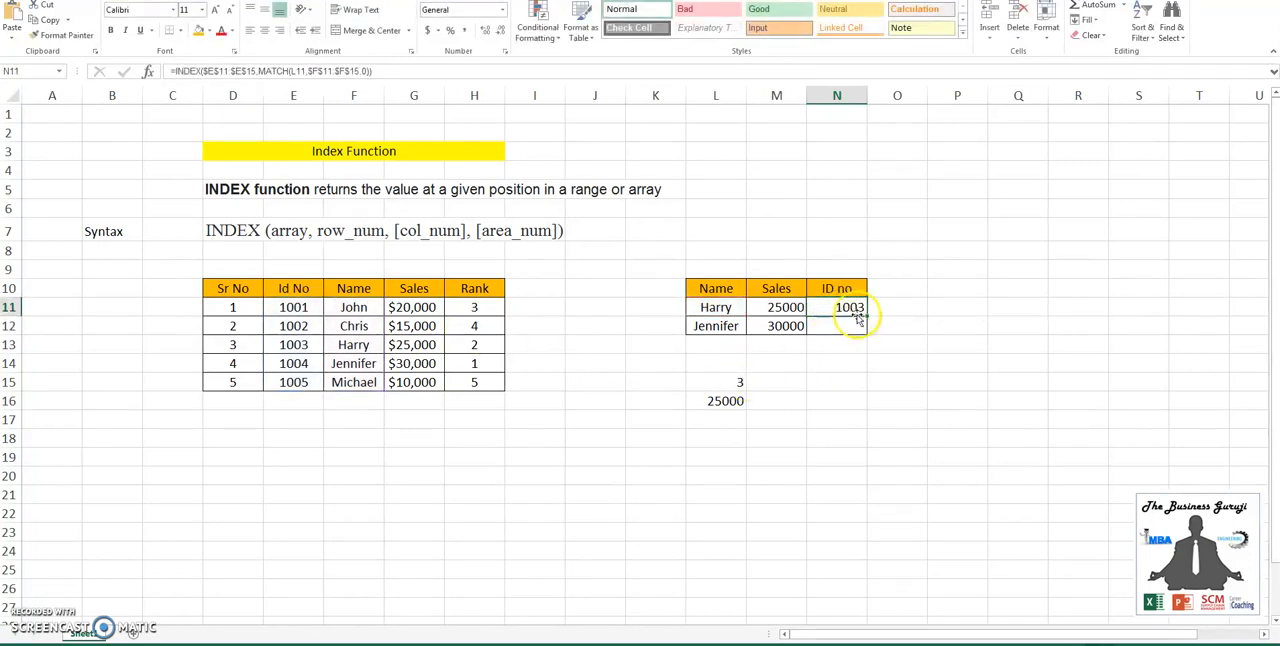
pyautogui.hotkey('ctrl', 'c')
pyautogui.press('Down')
pyautogui.hotkey('ctrl', 'v')
pyautogui.press('Escape')
pyautogui.press('Left')
pyautogui.press('Right')
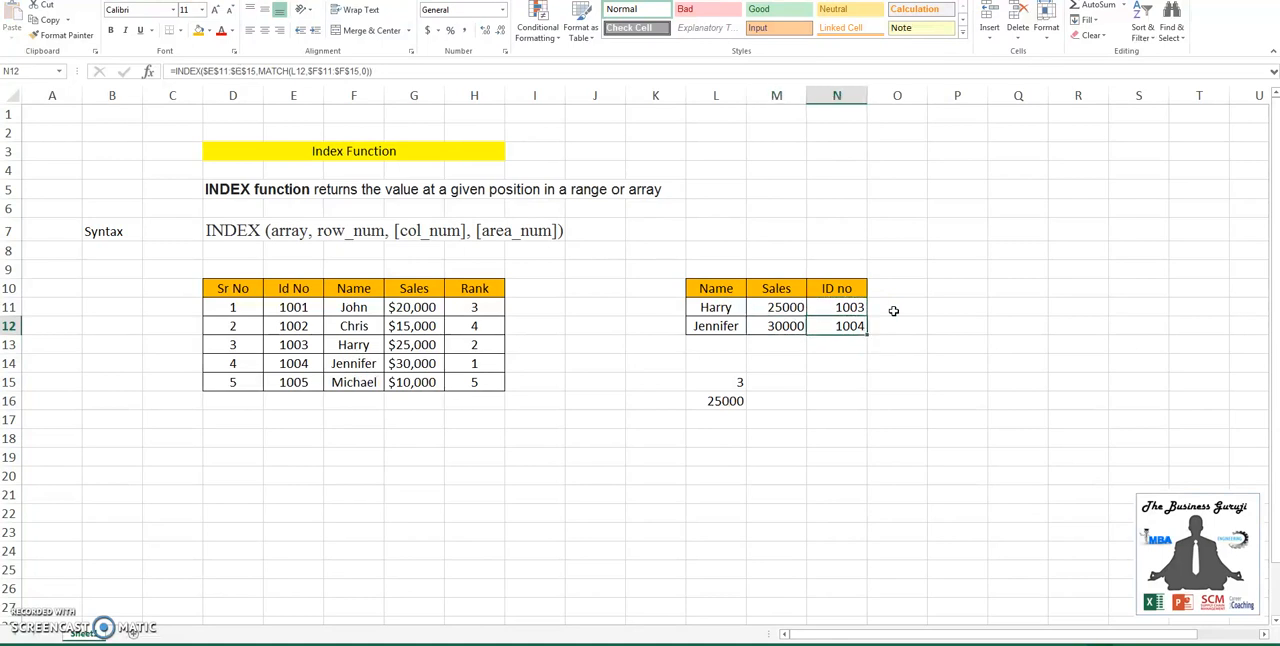
# - Try the ID no formula in cell P11 with the column of its lookup reference locked as $L11
pyautogui.press('Up')
pyautogui.press('Right')
pyautogui.press('Right')
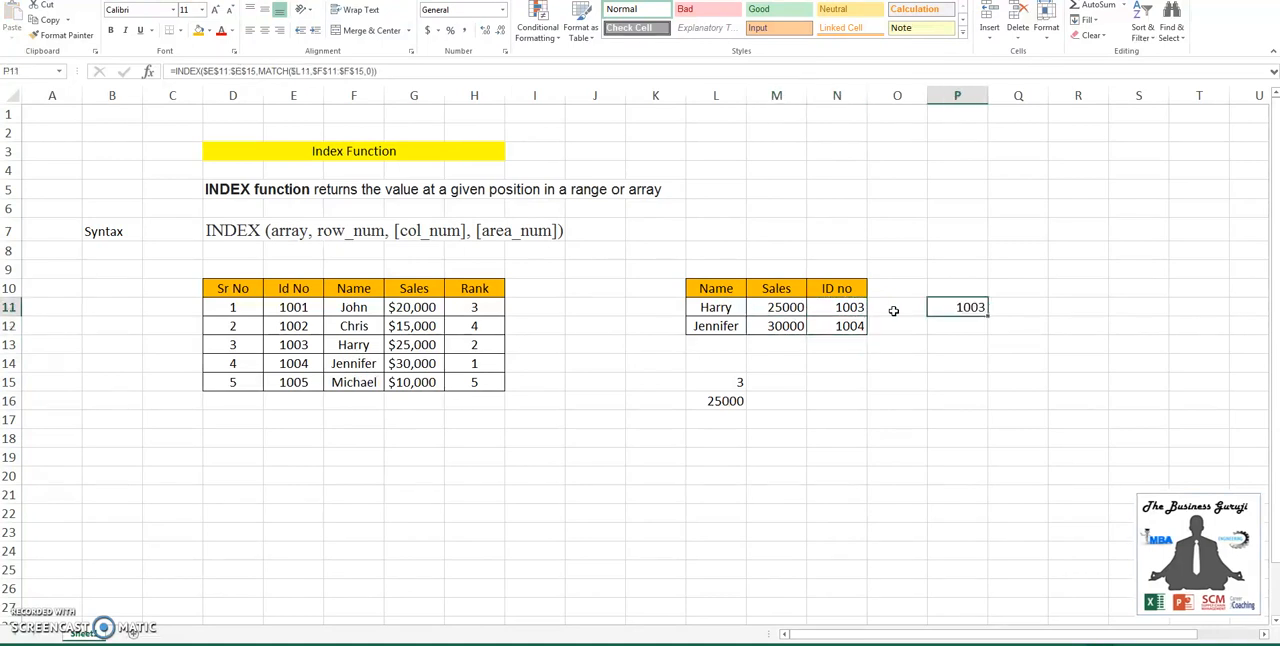
pyautogui.press('Left')
pyautogui.press('Left')
pyautogui.press('Left')
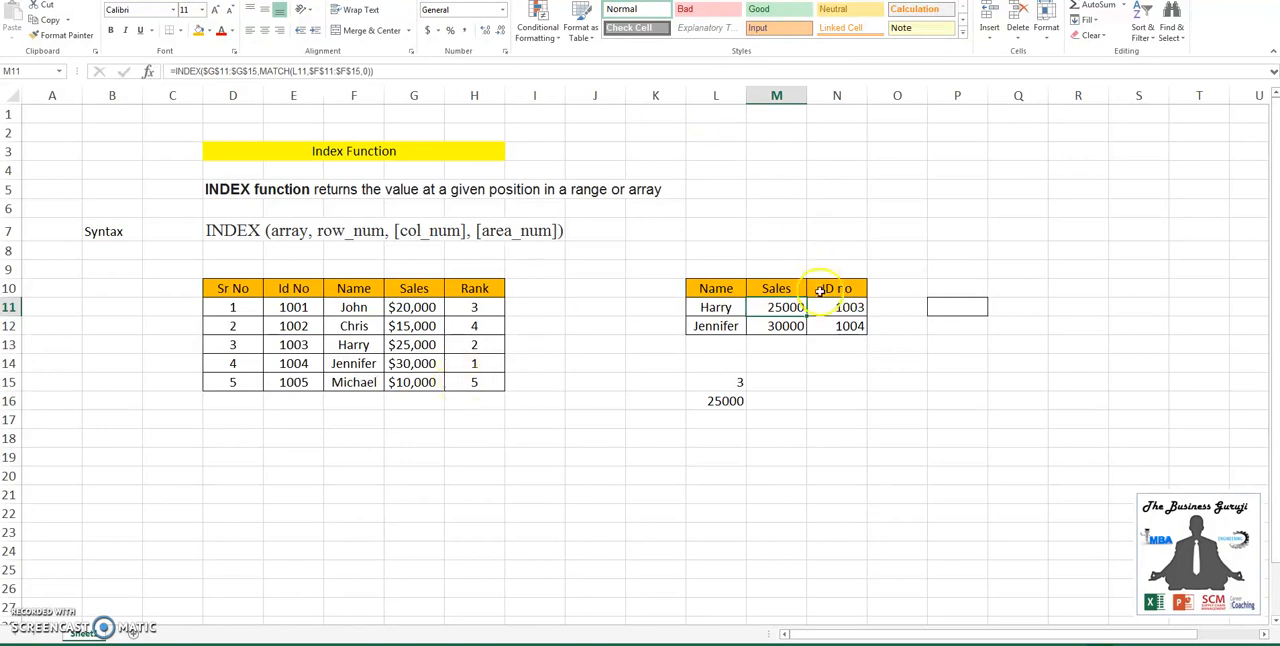
# - Enter the headings Sales in P10 and Rank in Q10 for a second lookup table
pyautogui.click(955, 290)
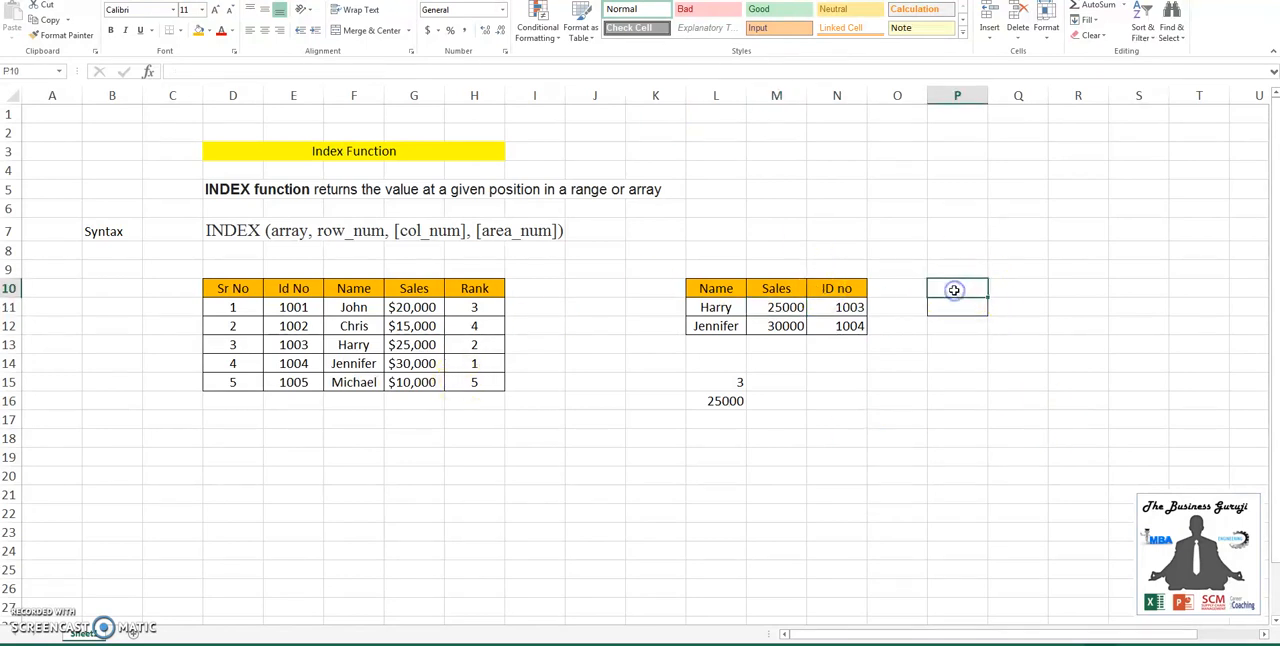
pyautogui.write('Sales')
pyautogui.press('Tab')
pyautogui.write('Rank')
pyautogui.press('Return')
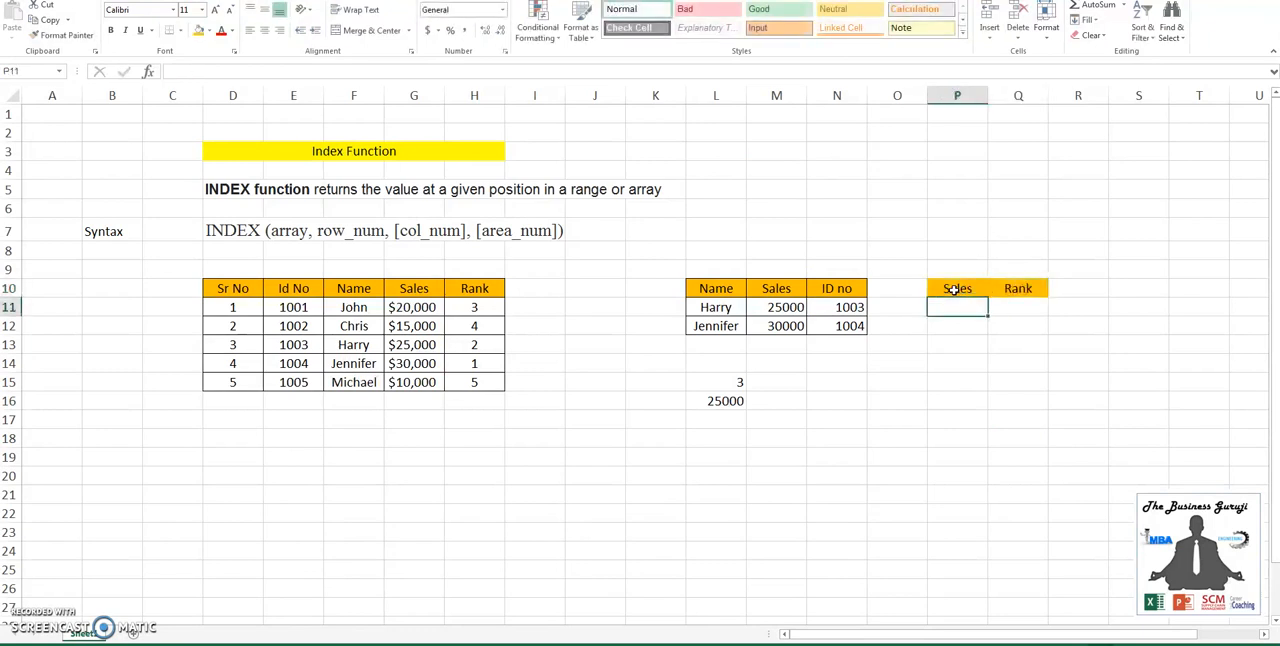
# - Start an INDEX formula in cell P11 with the row-locked range G$11:G$15 as its array
pyautogui.write('=')
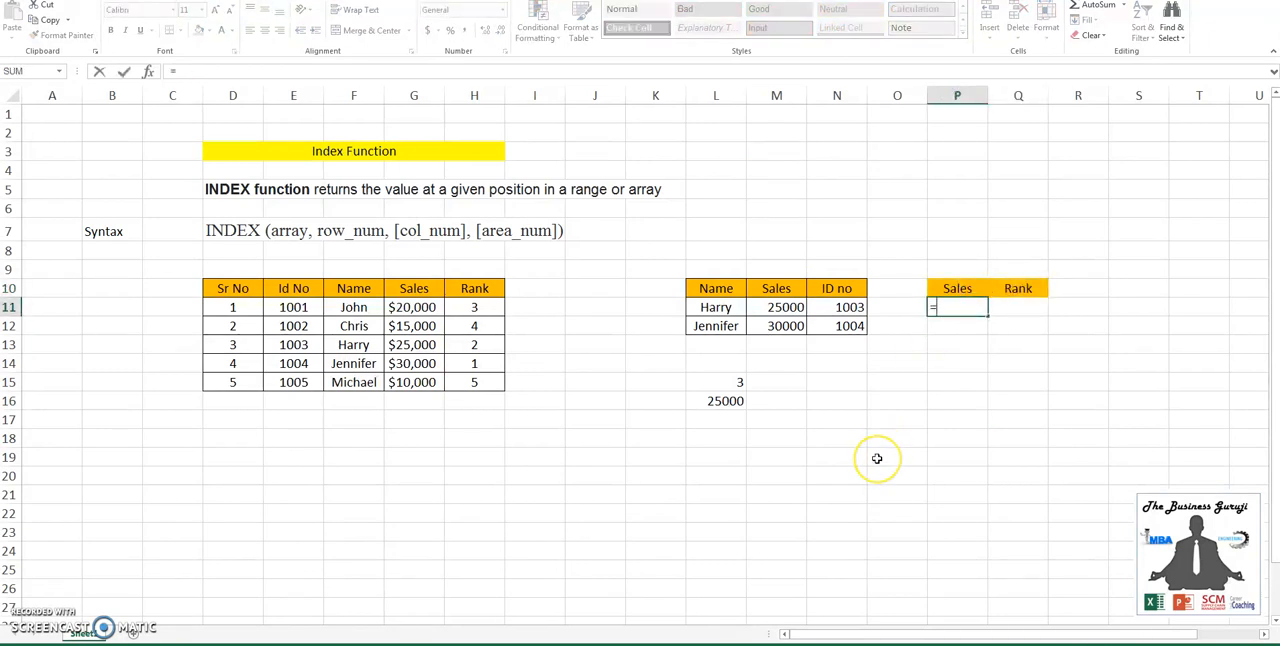
pyautogui.write('ind')
pyautogui.press('Tab')
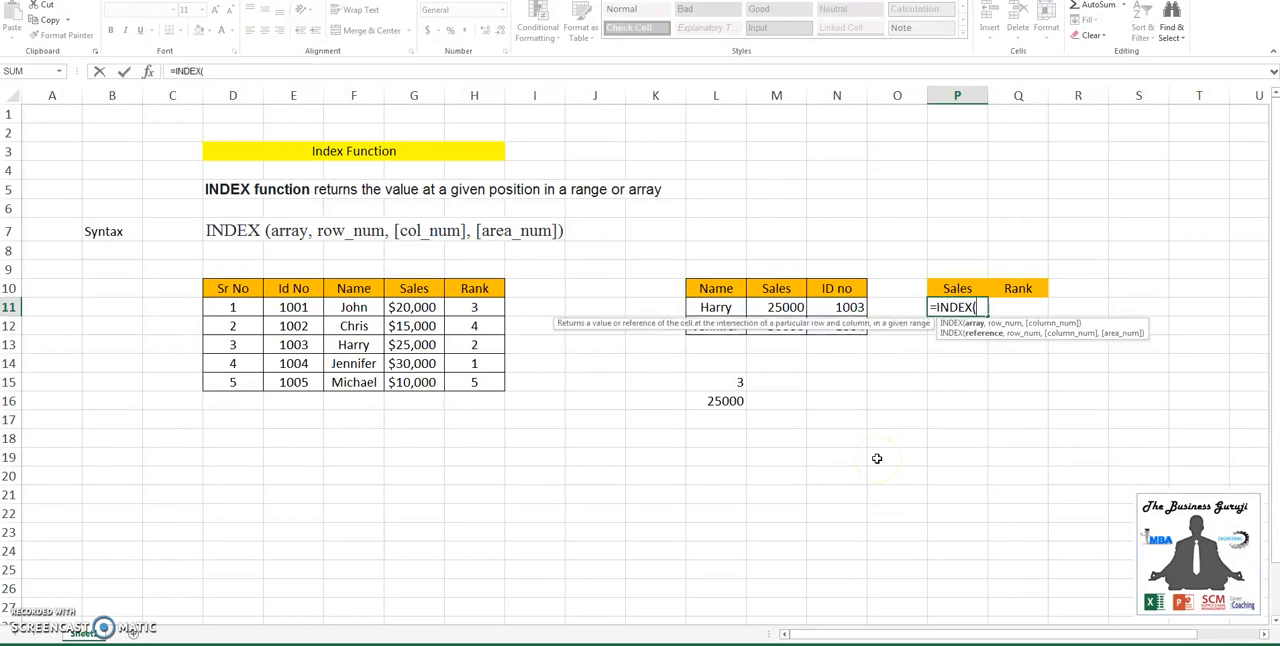
pyautogui.moveTo(410, 308); pyautogui.dragTo(420, 381)
pyautogui.press('F4')
pyautogui.press('F4')
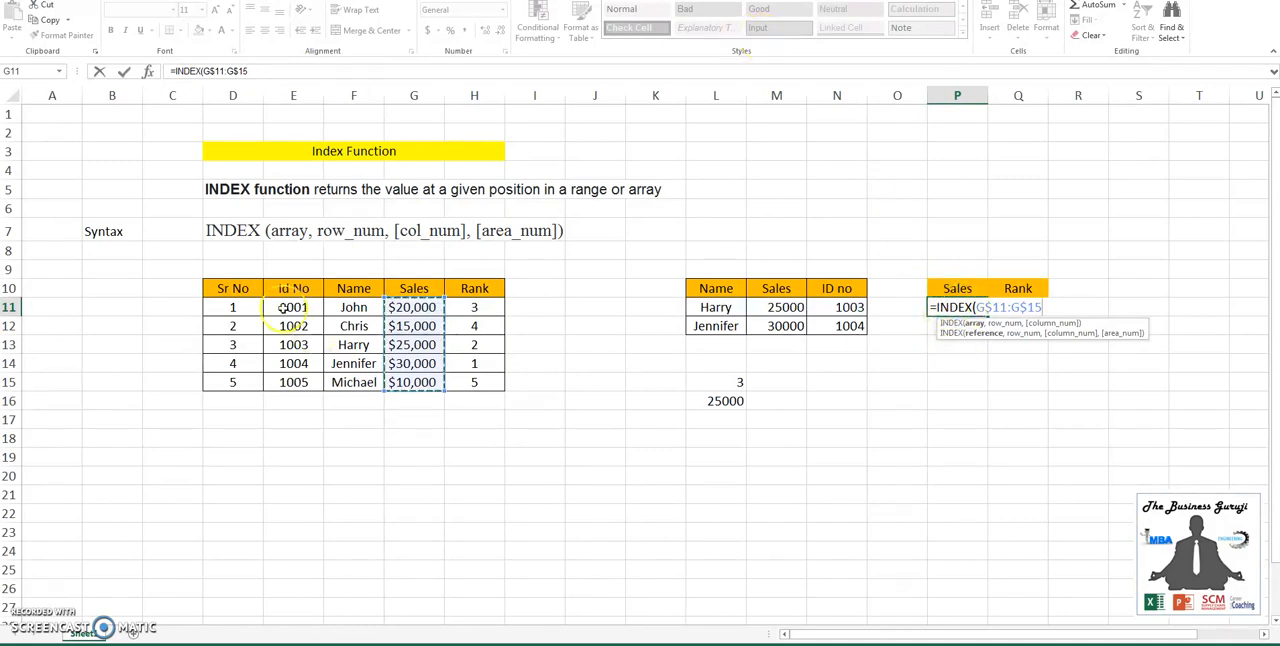
# - Add a nested MATCH as the row argument of the P11 formula, with column-locked $L11 as its lookup value
pyautogui.click(266, 73)
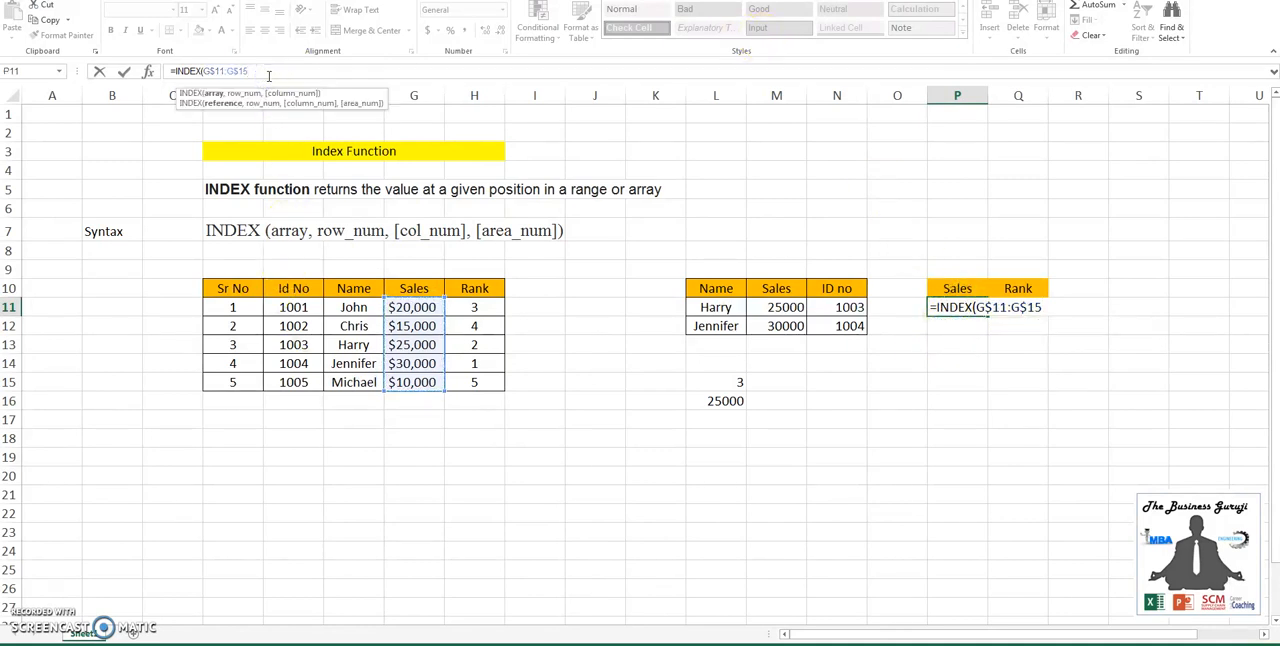
pyautogui.write(',match')
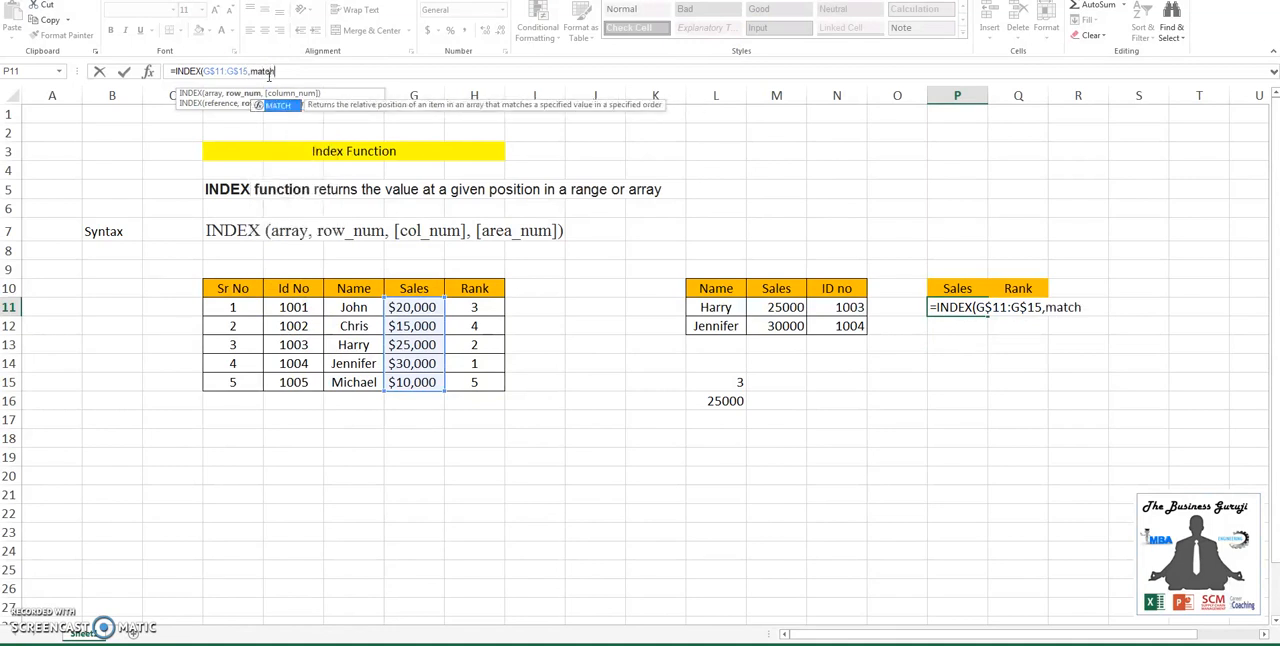
pyautogui.press('Tab')
pyautogui.click(733, 311)
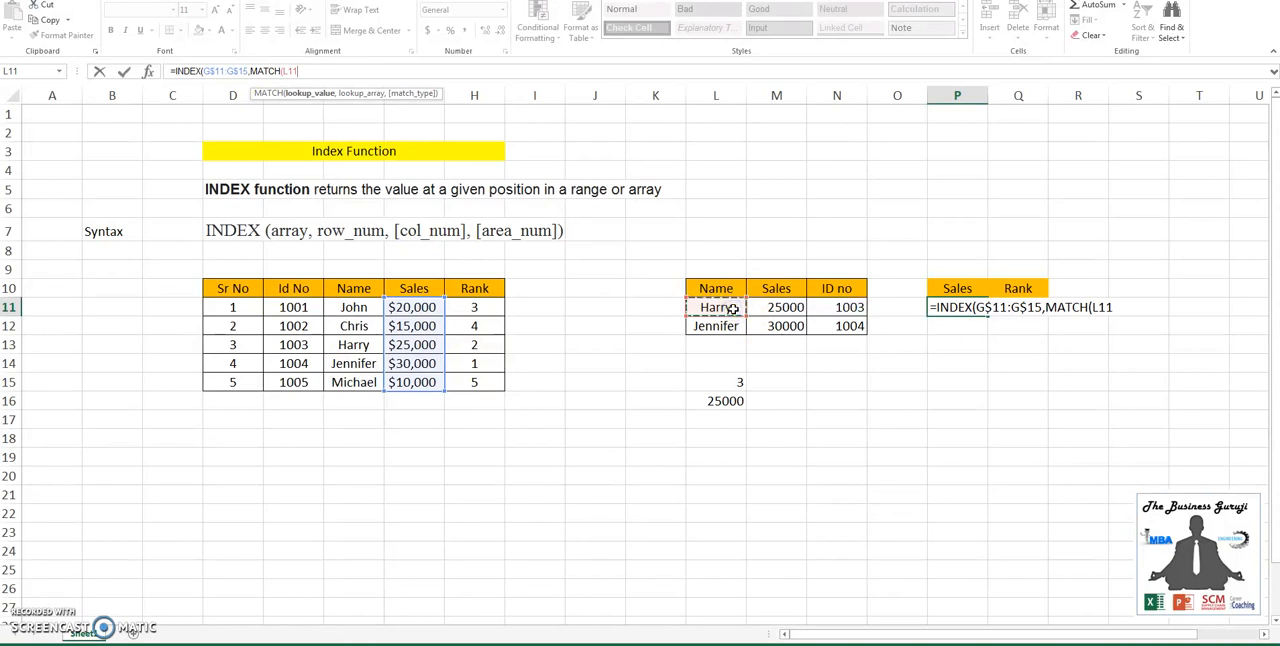
pyautogui.press('F4')
pyautogui.press('F4')
pyautogui.press('F4')
pyautogui.write(',')
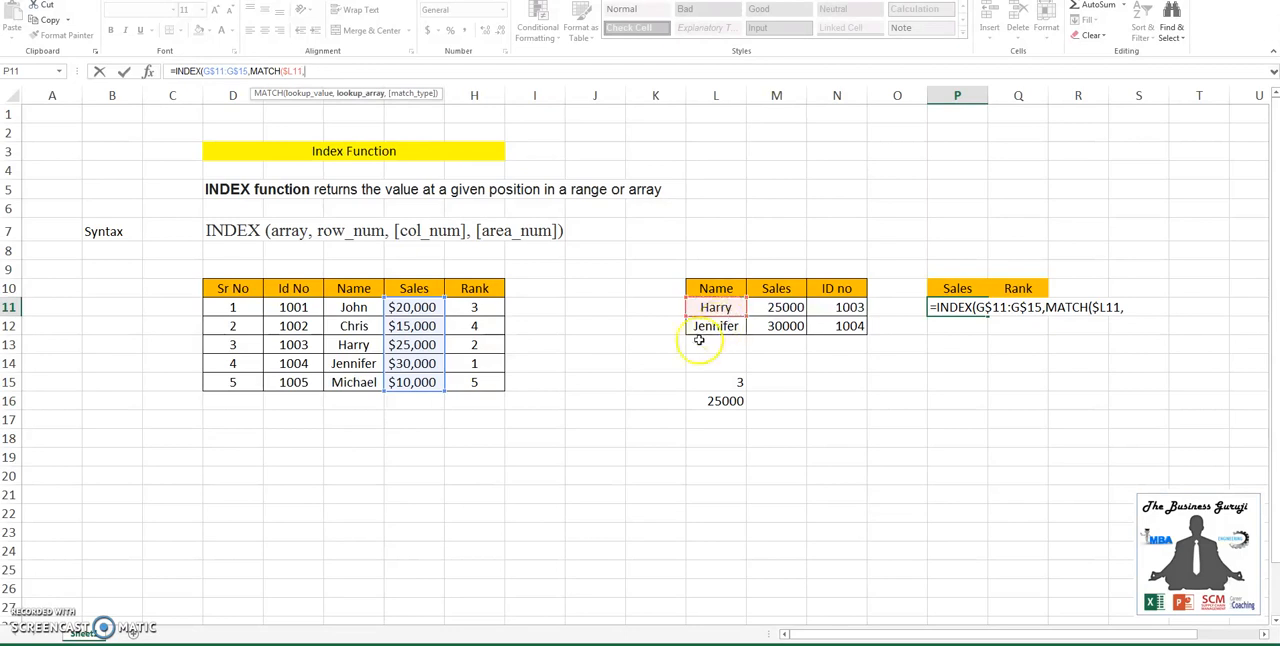
# - Complete the P11 formula with the absolute lookup array $F$11:$F$15 and match type 0 for an exact match
pyautogui.moveTo(352, 307); pyautogui.dragTo(360, 382)
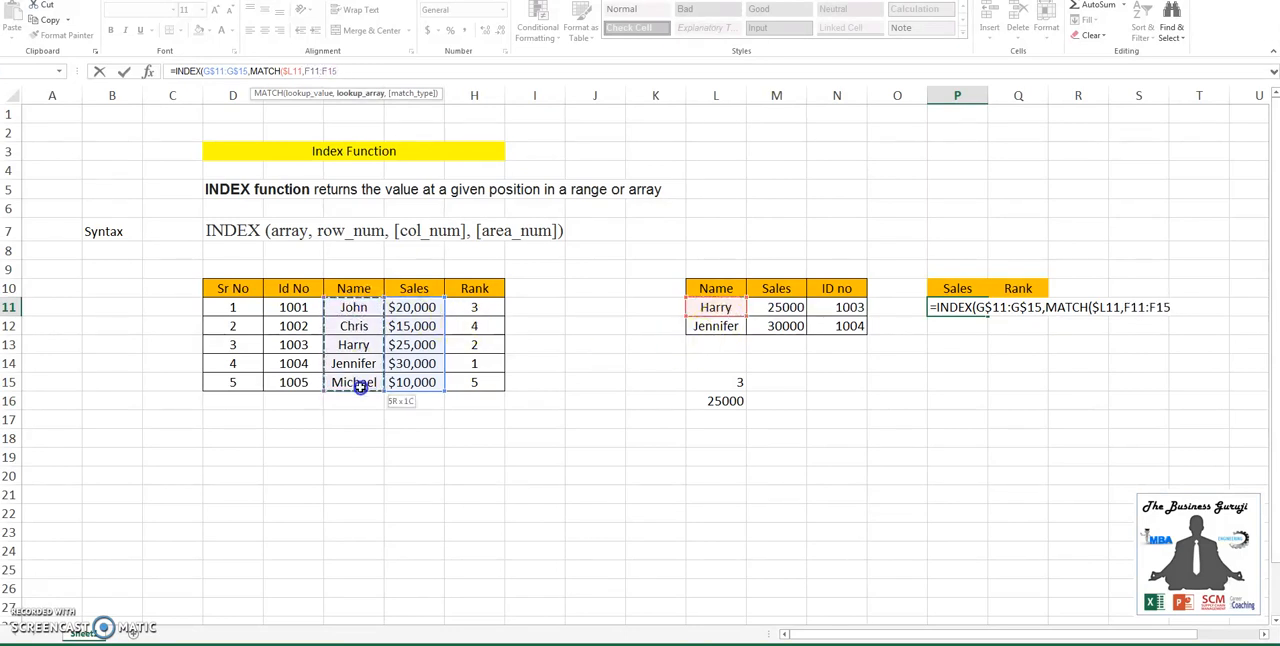
pyautogui.press('F4')
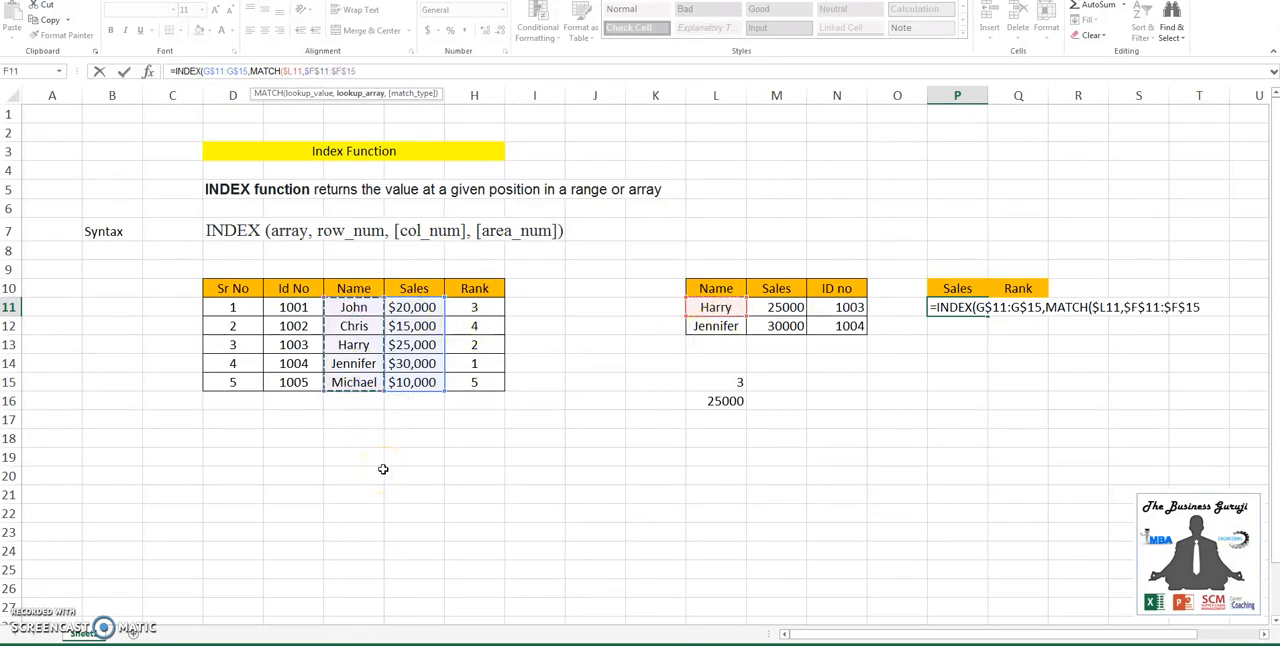
pyautogui.write(',0')
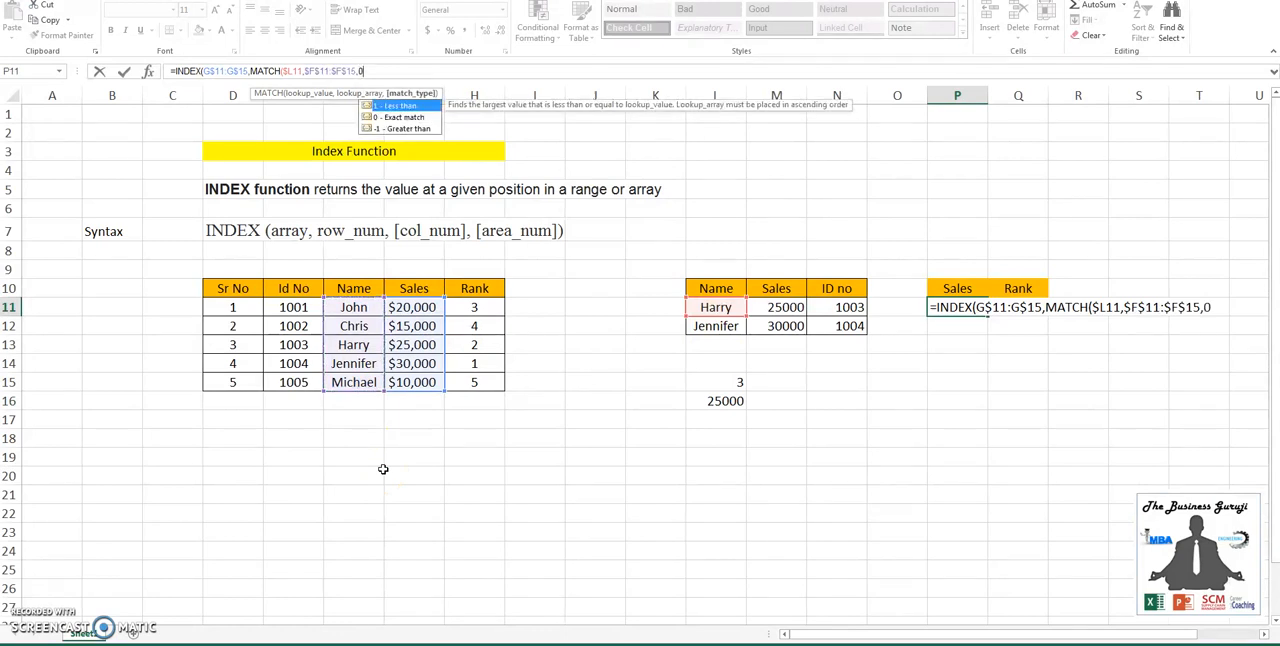
pyautogui.write('))')
pyautogui.press('Return')
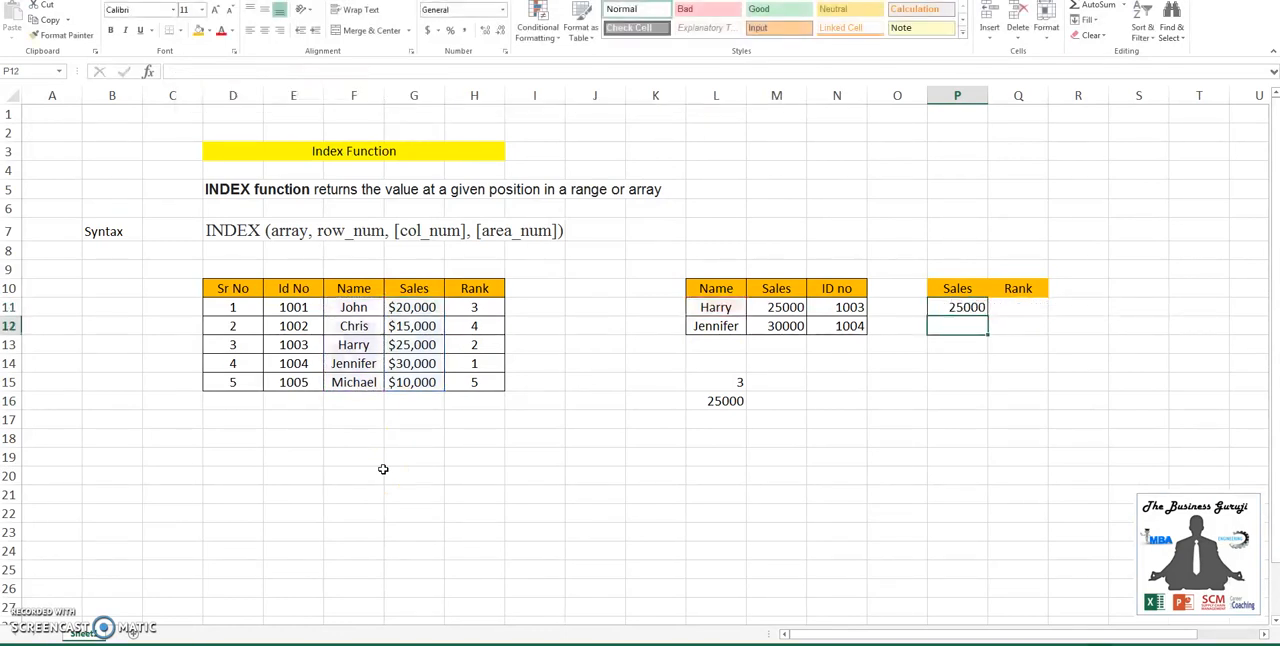
# - Copy the Sales formula from P11 down to P12
pyautogui.press('Up')
pyautogui.hotkey('ctrl', 'c')
pyautogui.press('Down')
pyautogui.hotkey('ctrl', 'v')
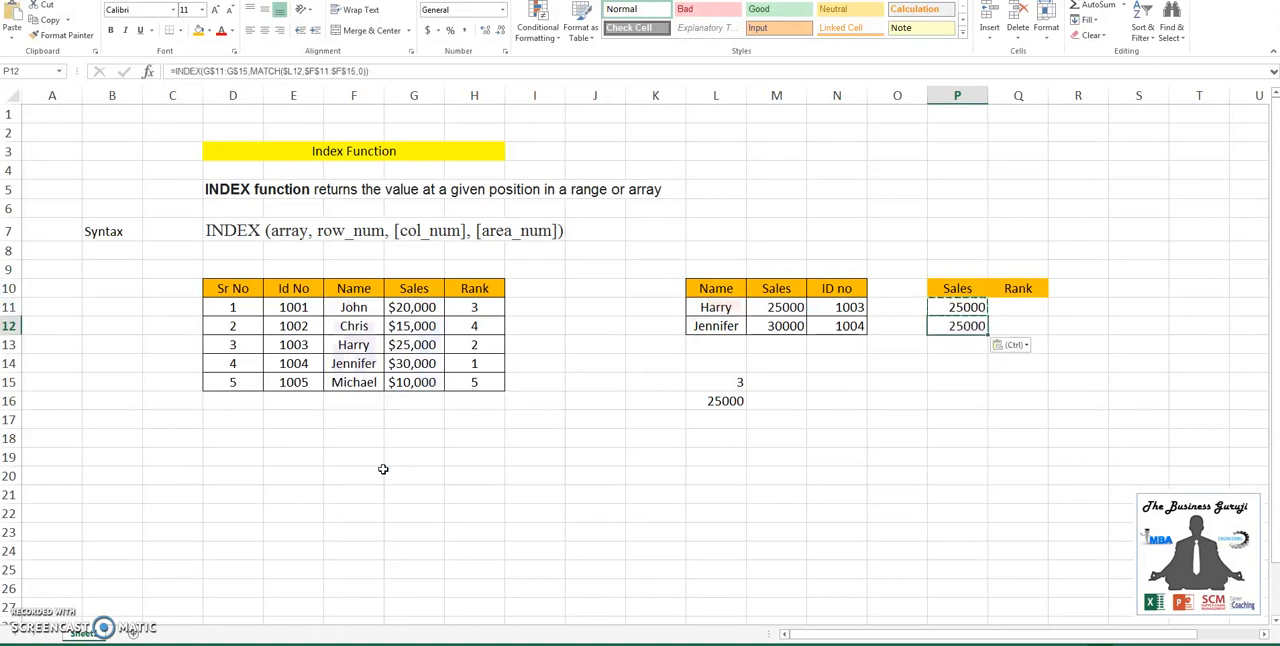
pyautogui.press('Up')
pyautogui.press('Escape')
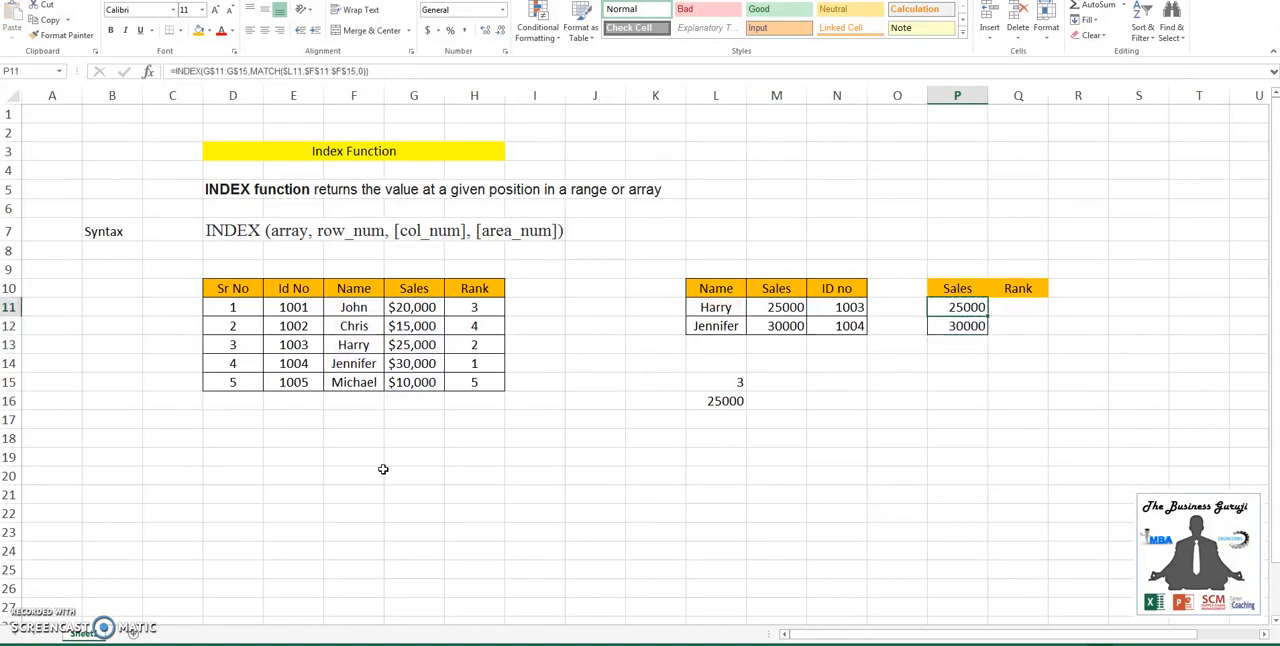
# - Copy the Sales formula from P11 across to Q11 under the Rank heading
pyautogui.hotkey('ctrl', 'c')
pyautogui.press('Right')
pyautogui.hotkey('ctrl', 'v')
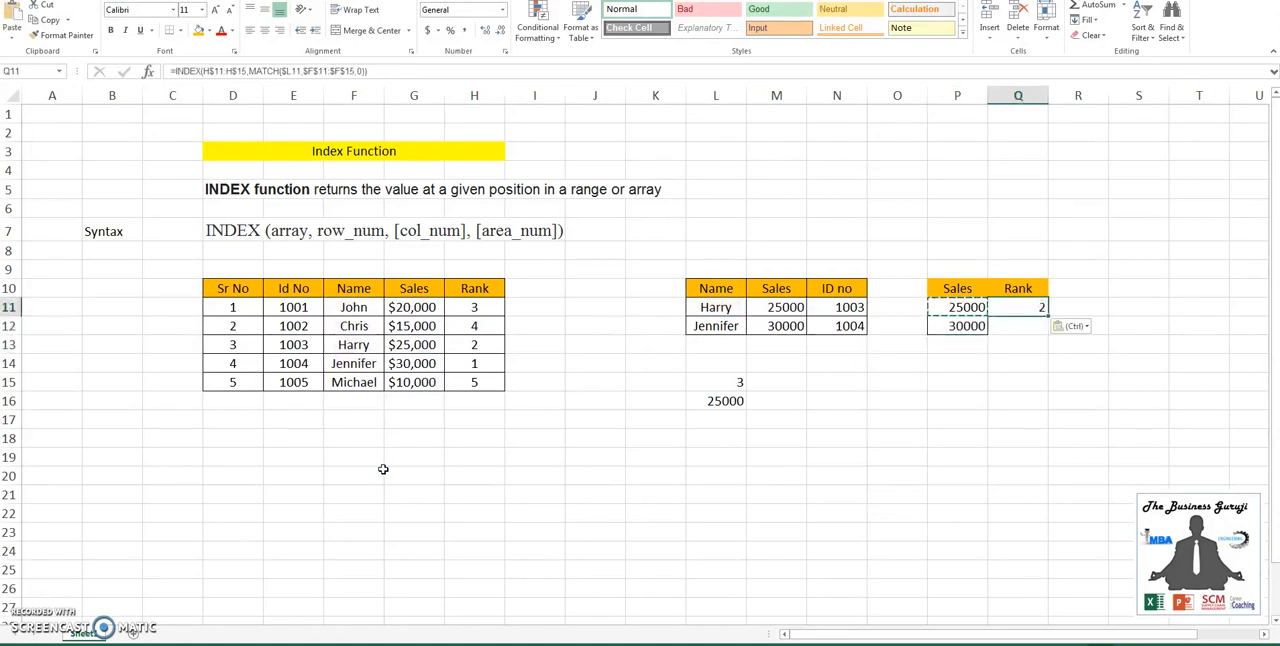
pyautogui.press('ctrl')
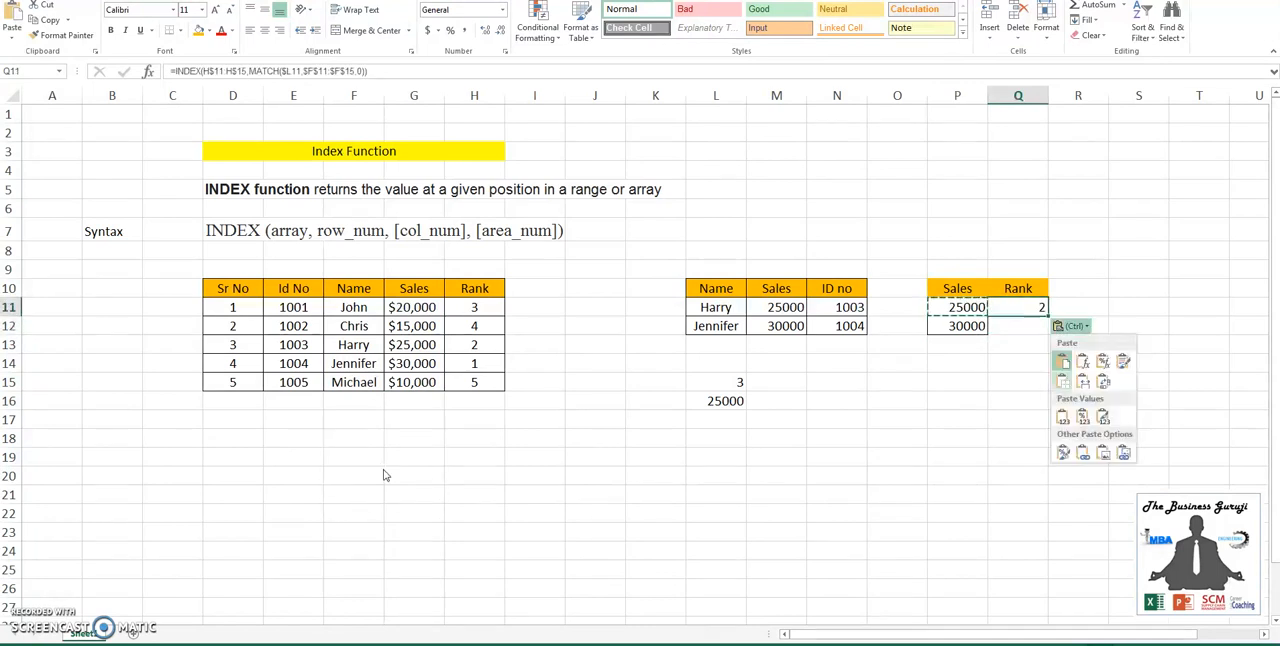
pyautogui.press('Escape')
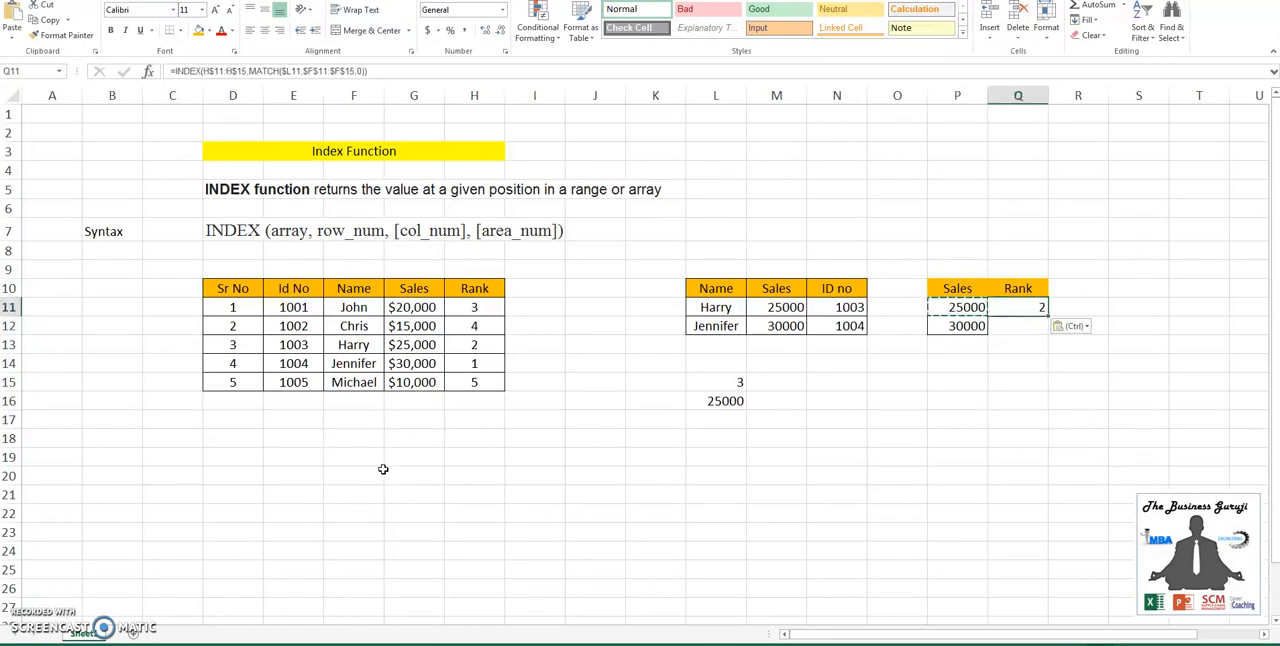
# - Copy the Rank formula from Q11 down to Q12 and examine the references in the pasted formula
pyautogui.hotkey('ctrl', 'c')
pyautogui.press('Down')
pyautogui.hotkey('ctrl', 'v')
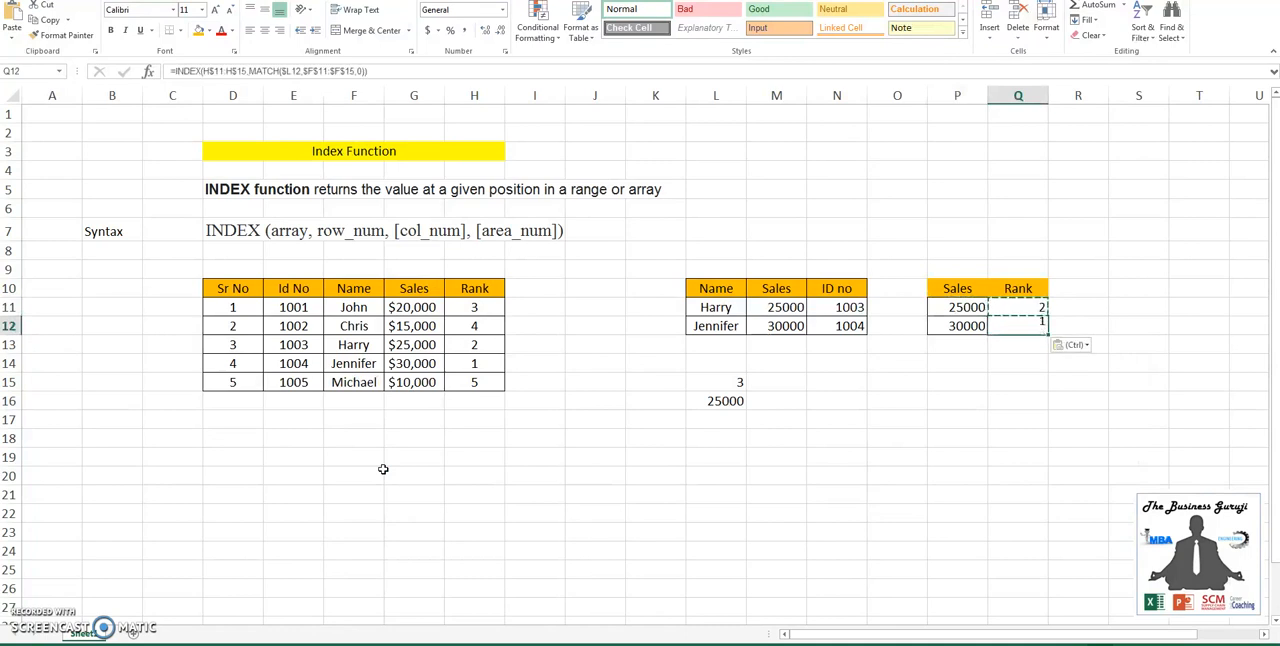
pyautogui.press('F2')
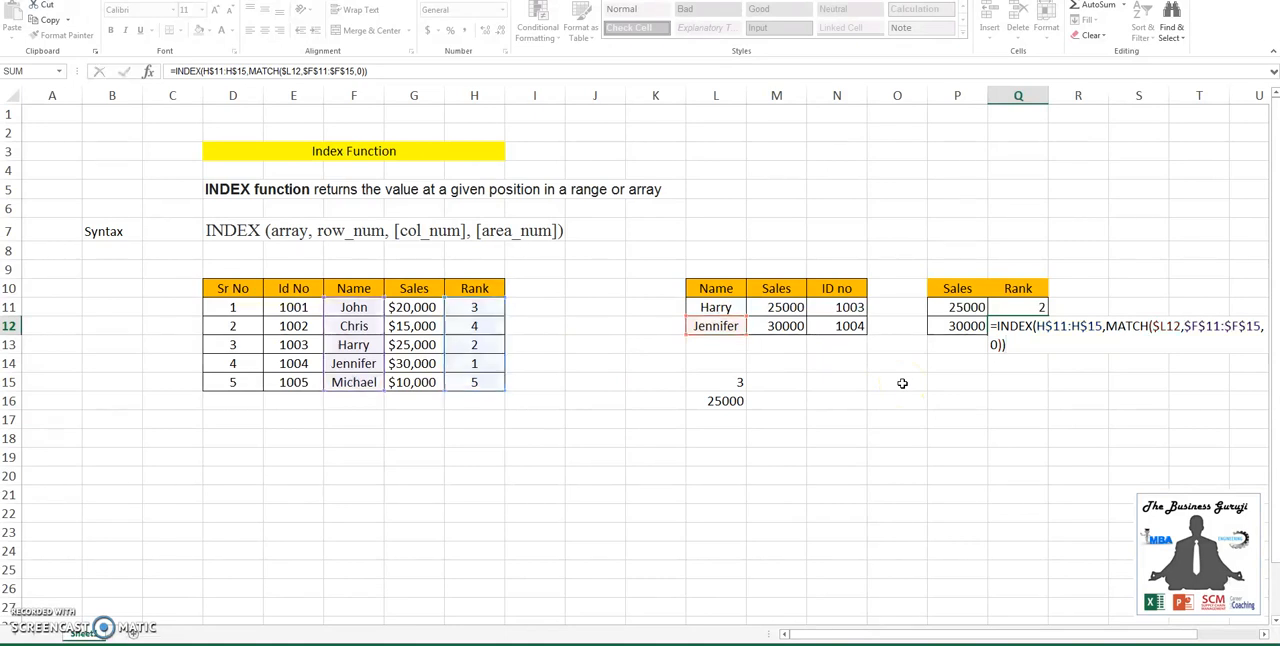
pyautogui.press('Return')
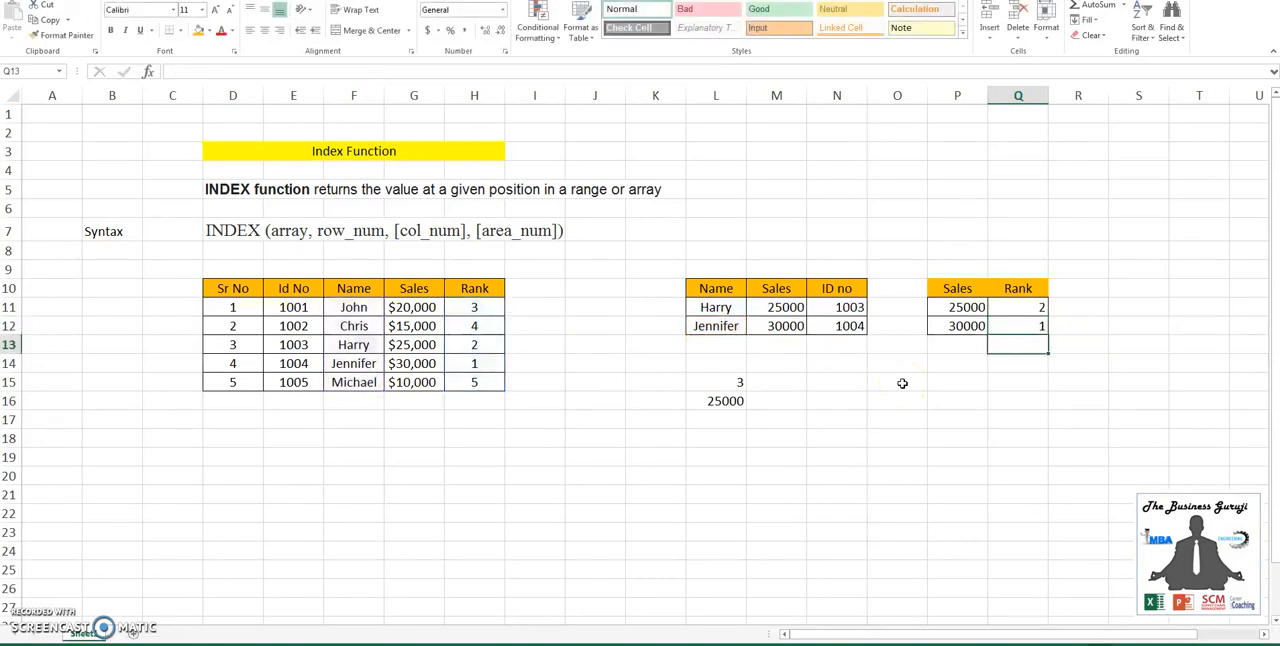